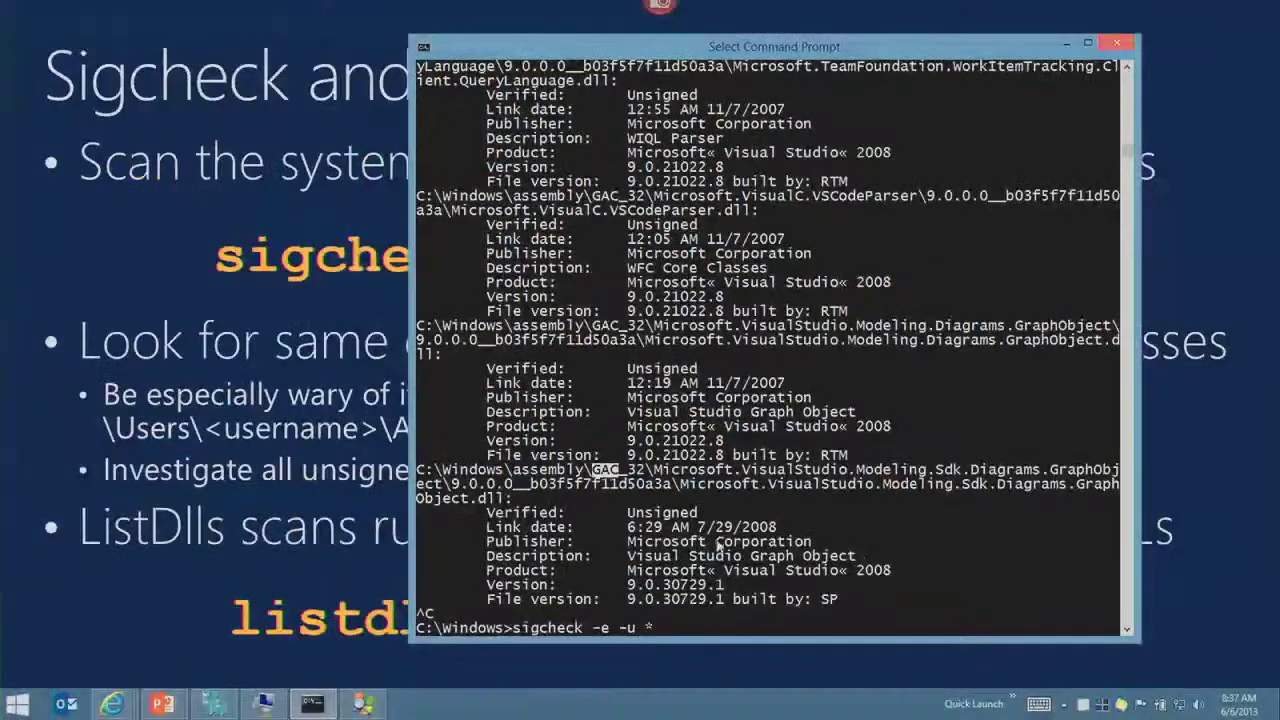
# Run sigcheck -e -u * in C:\Windows to flag unsigned winhost.exe, then cd into system32
pyautogui.press('Return')
pyautogui.press('Escape')
pyautogui.write('cd system32')
pyautogui.press('Return')
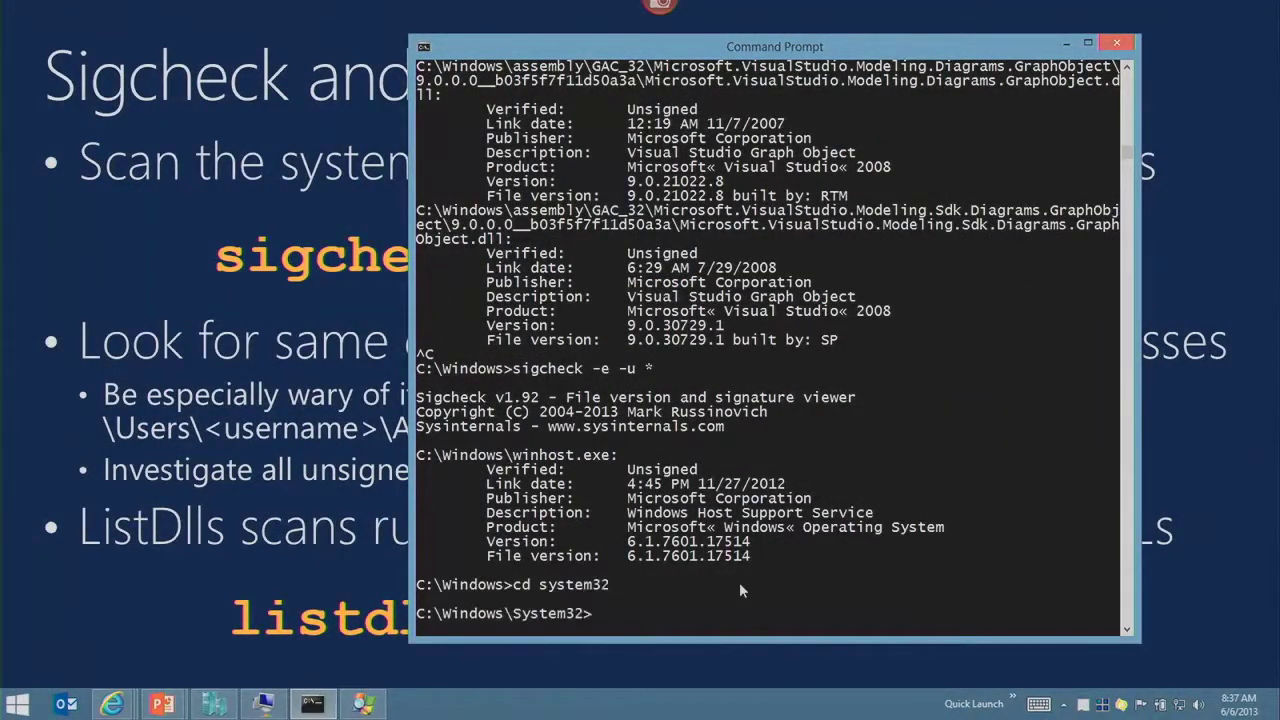
# Open the Properties dialog of the winhost.exe process (PID 5600)
pyautogui.press('Up')
pyautogui.press('Up')
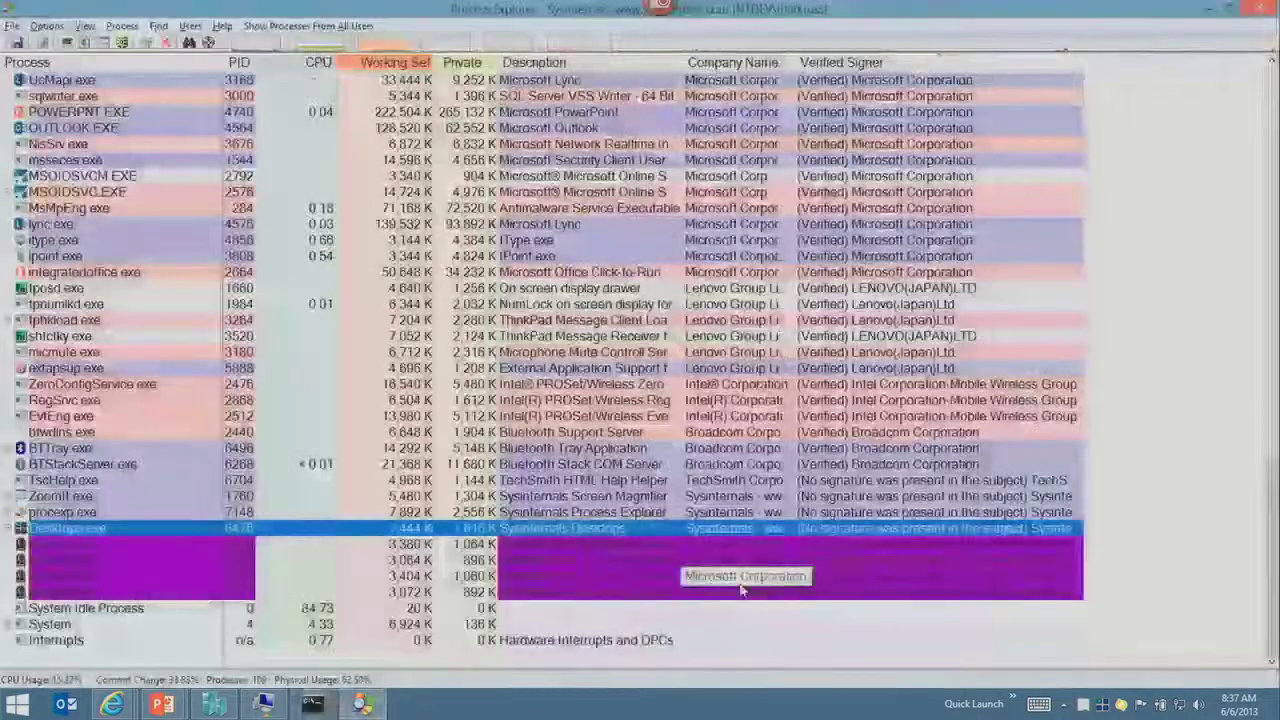
pyautogui.click(120, 547)
pyautogui.doubleClick(120, 547)
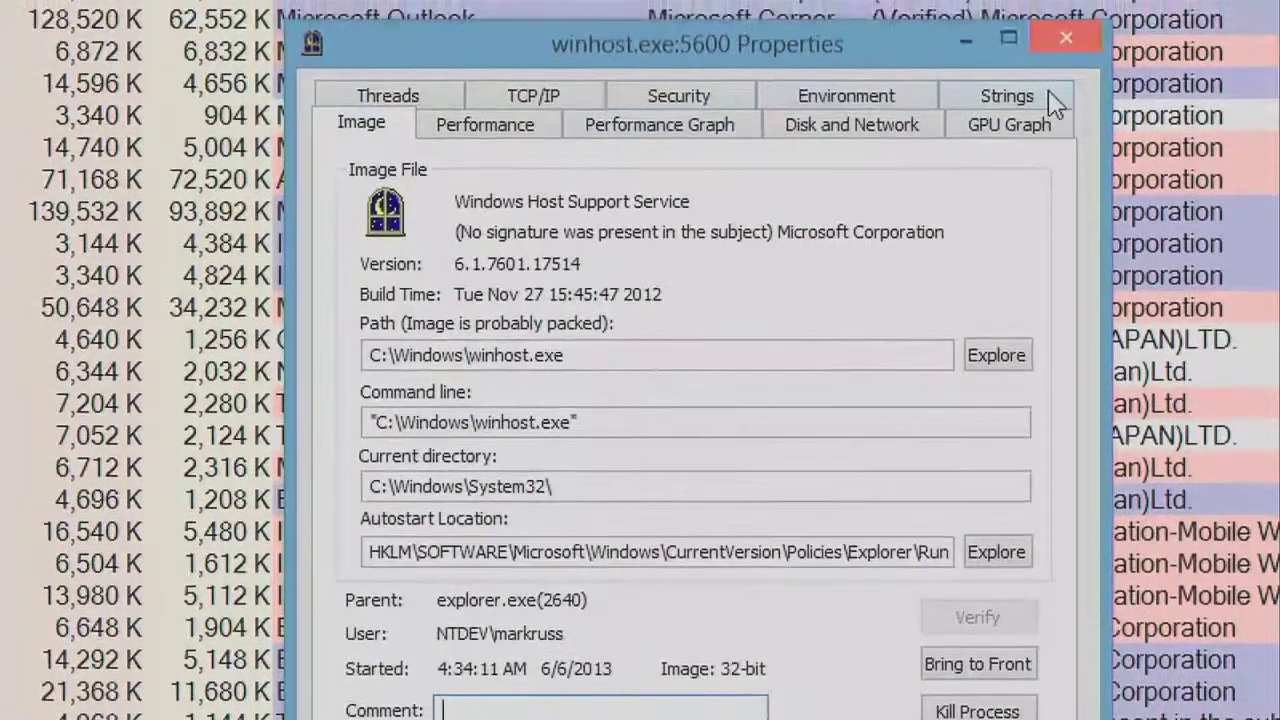
# Scroll through winhost.exe's Image strings, spotting UPX packing markers and fragmented API names
pyautogui.click(1045, 76)
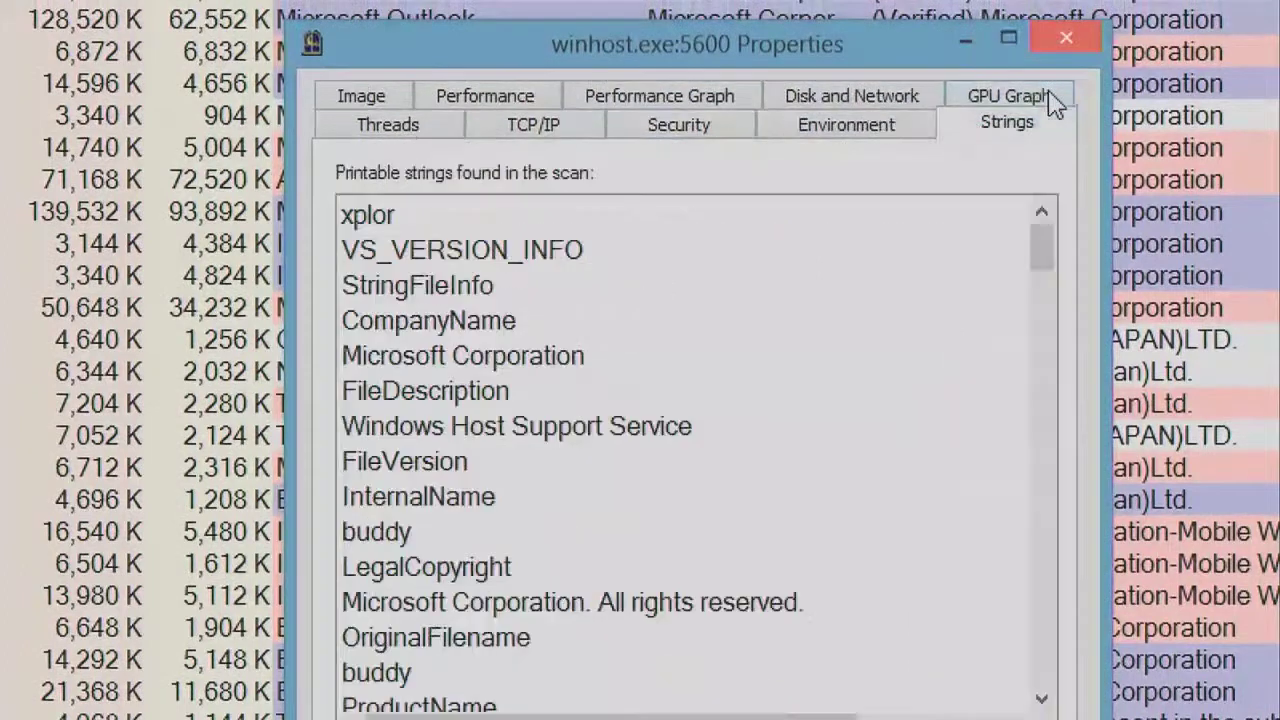
pyautogui.click(610, 262)
pyautogui.scroll(-11, 618, 316)
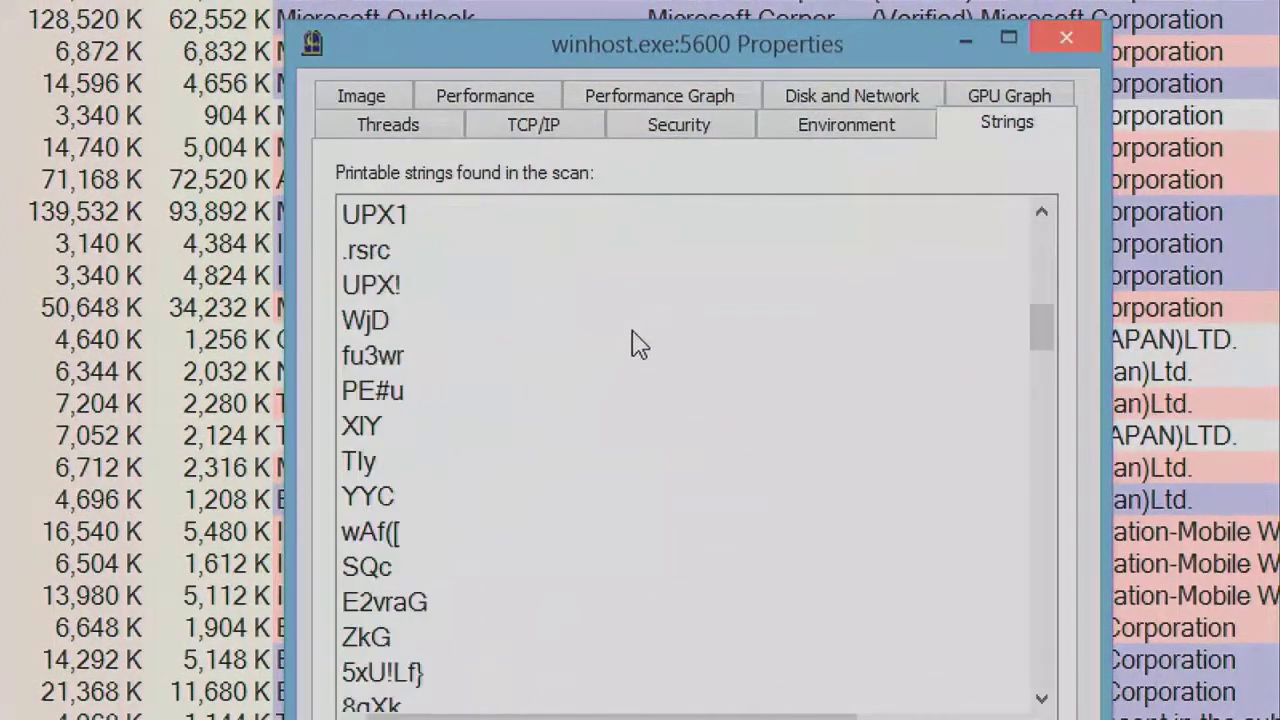
pyautogui.scroll(-8, 576, 452)
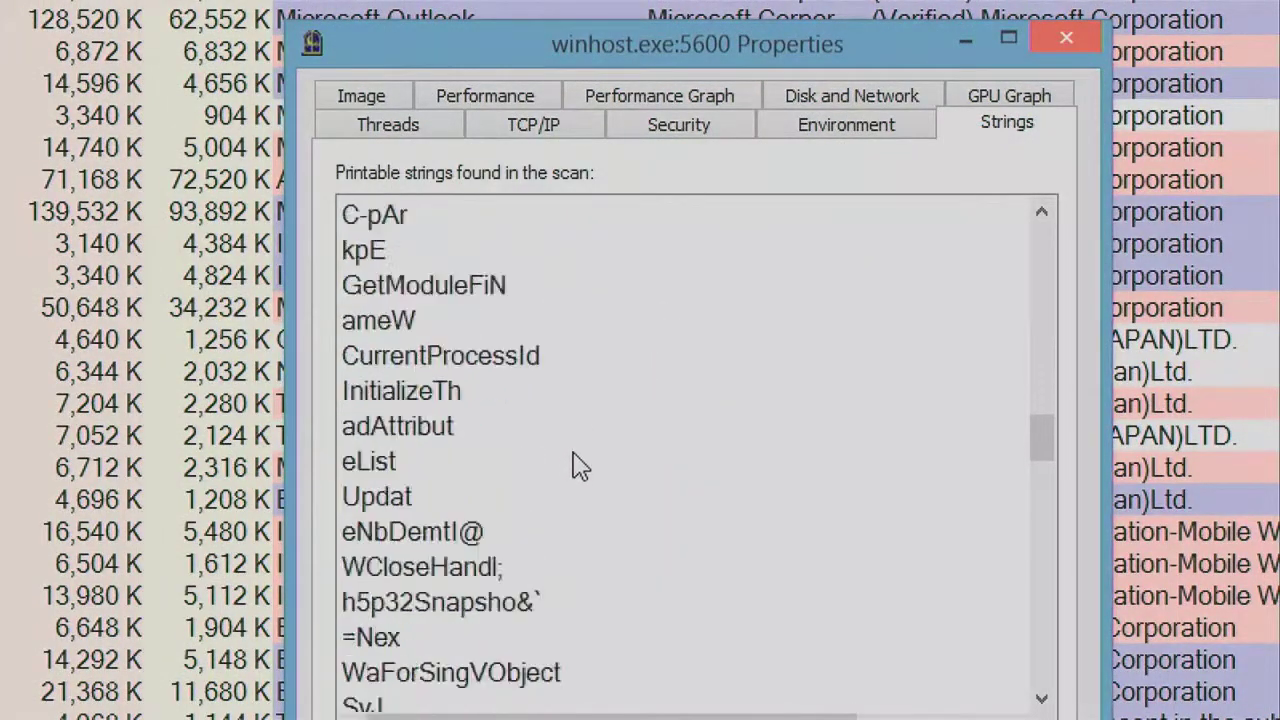
pyautogui.scroll(-1, 583, 465)
pyautogui.scroll(2, 455, 645)
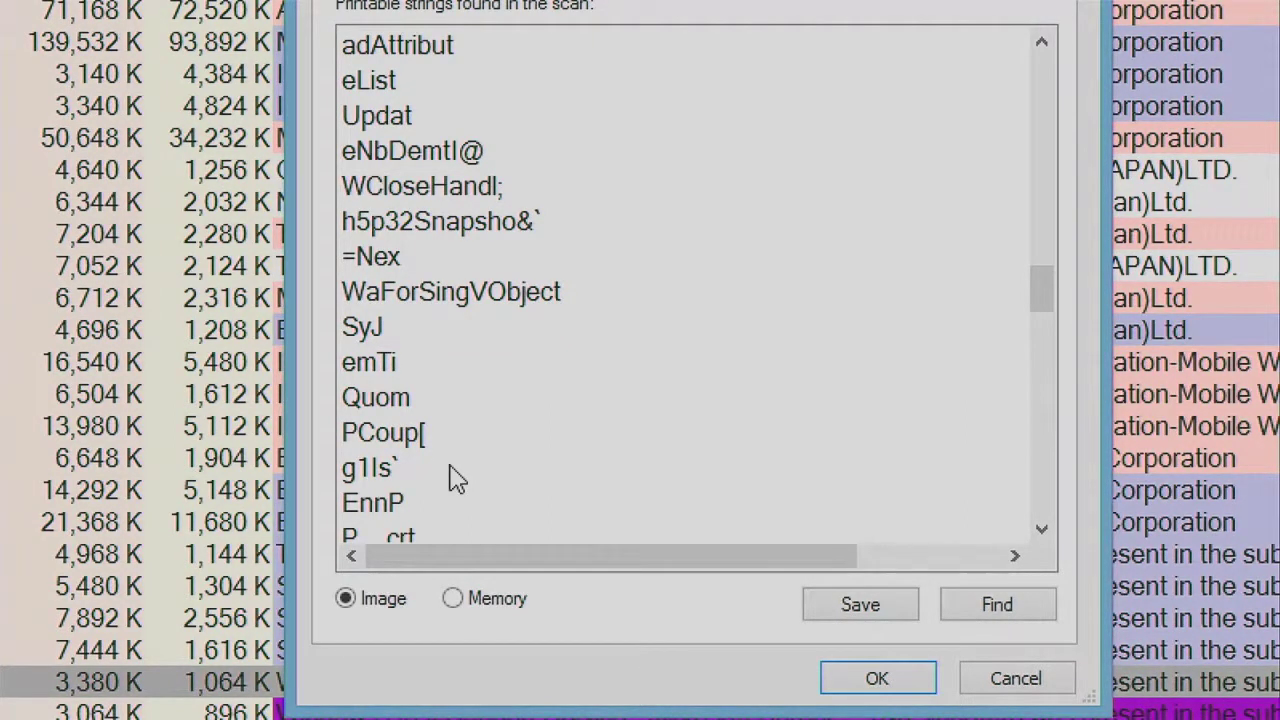
# Switch to Memory strings and select &Help, &File, 'a suspicious URL' and MS Shell Dlg
pyautogui.click(521, 608)
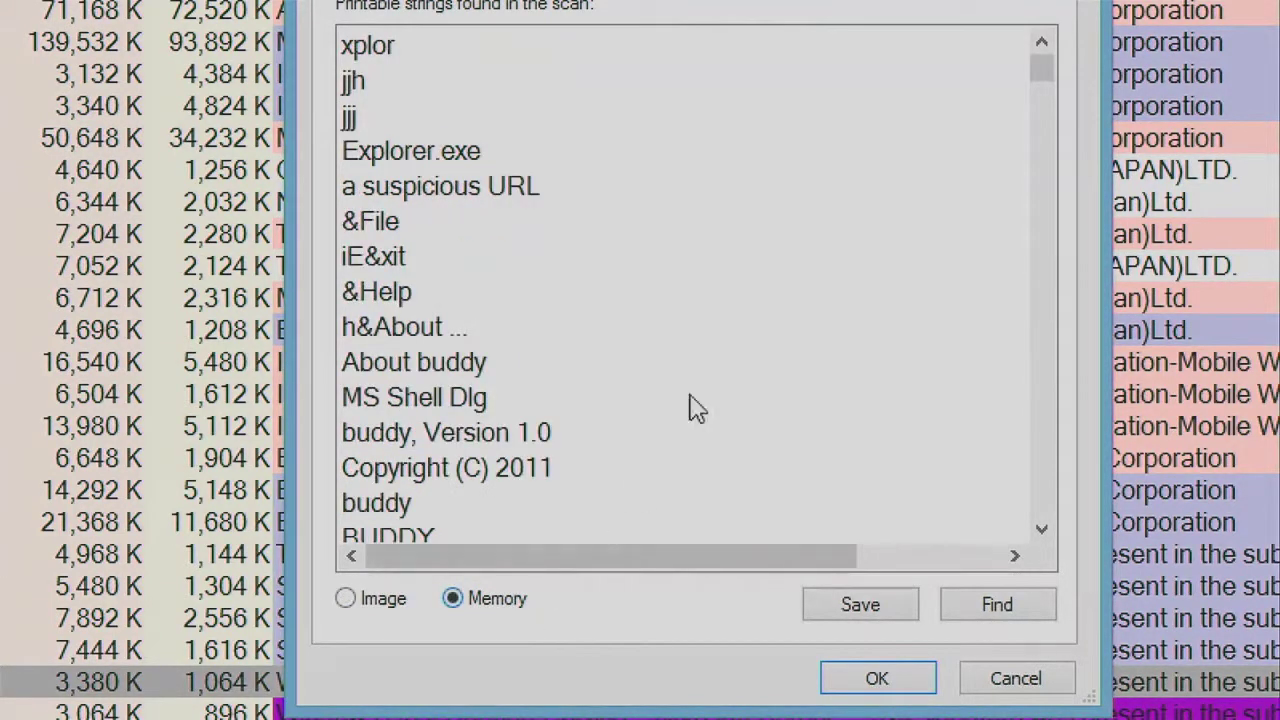
pyautogui.click(730, 309)
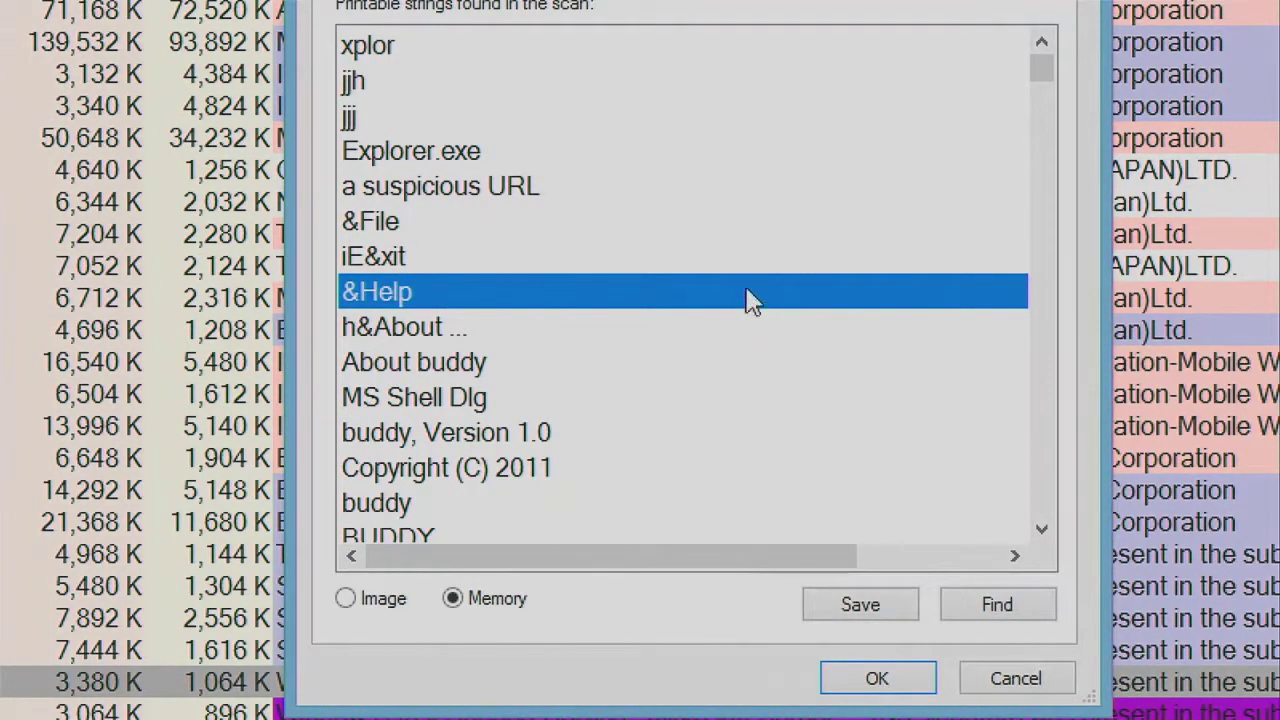
pyautogui.click(733, 220)
pyautogui.click(735, 198)
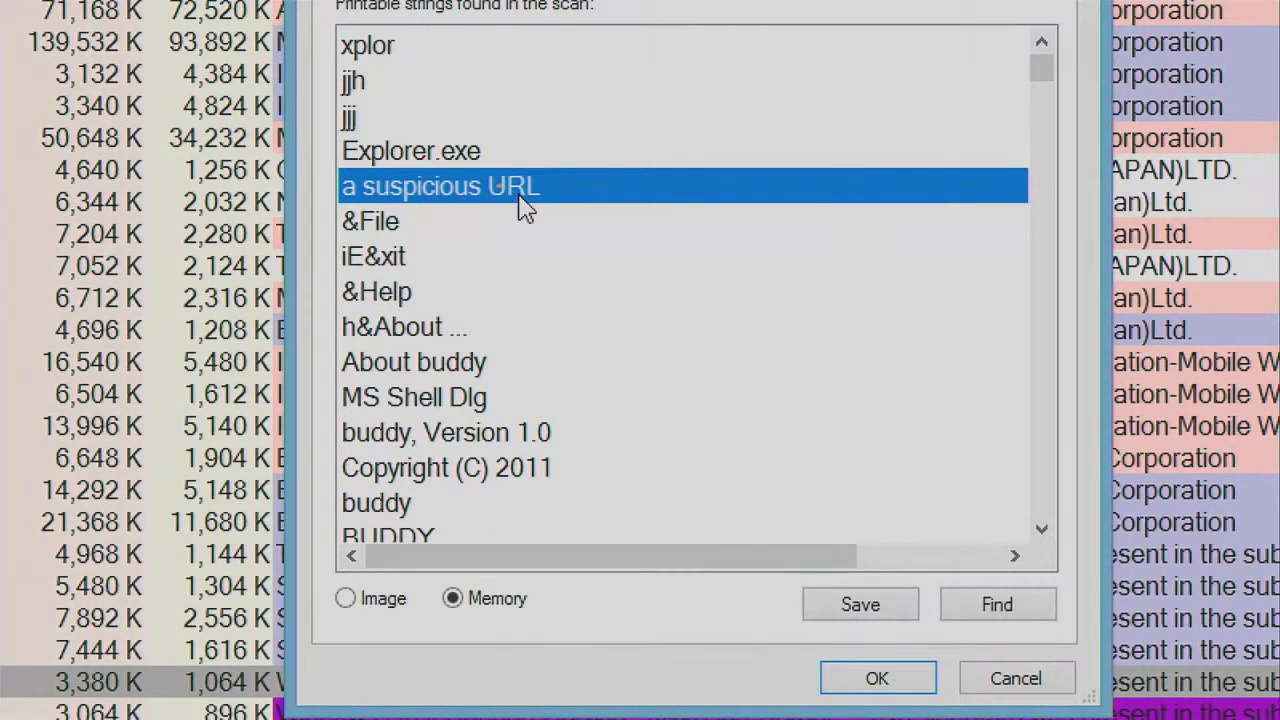
pyautogui.click(680, 400)
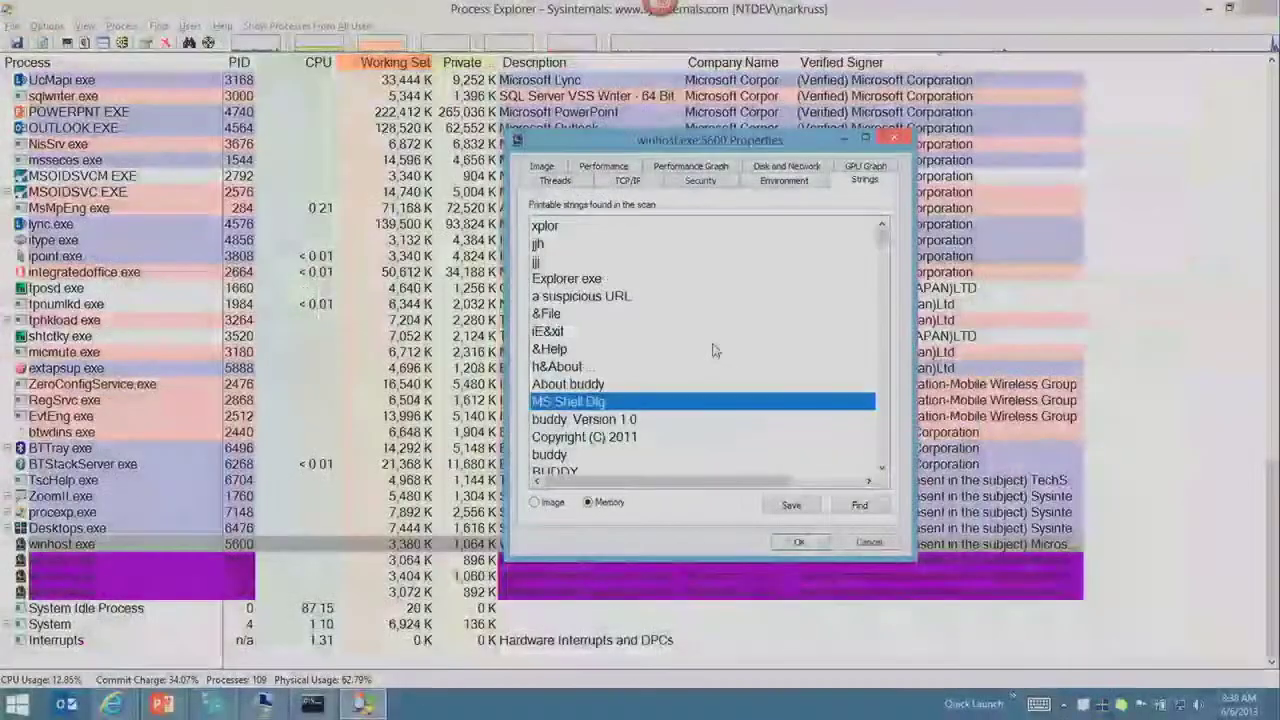
# Close winhost.exe's properties and advance the slideshow to The DLL View slide
pyautogui.click(714, 292)
pyautogui.press('Escape')
pyautogui.hotkey('alt', 'Tab')
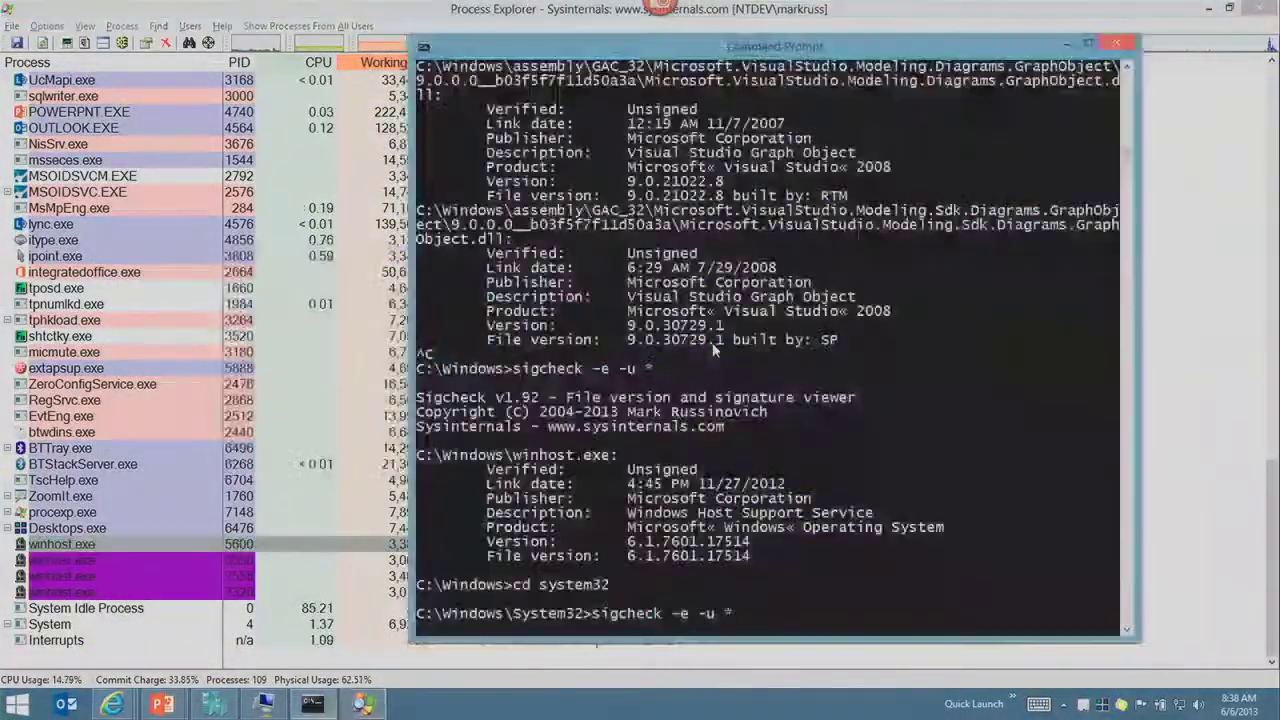
pyautogui.hotkey('alt', 'Tab')
pyautogui.press('Right')
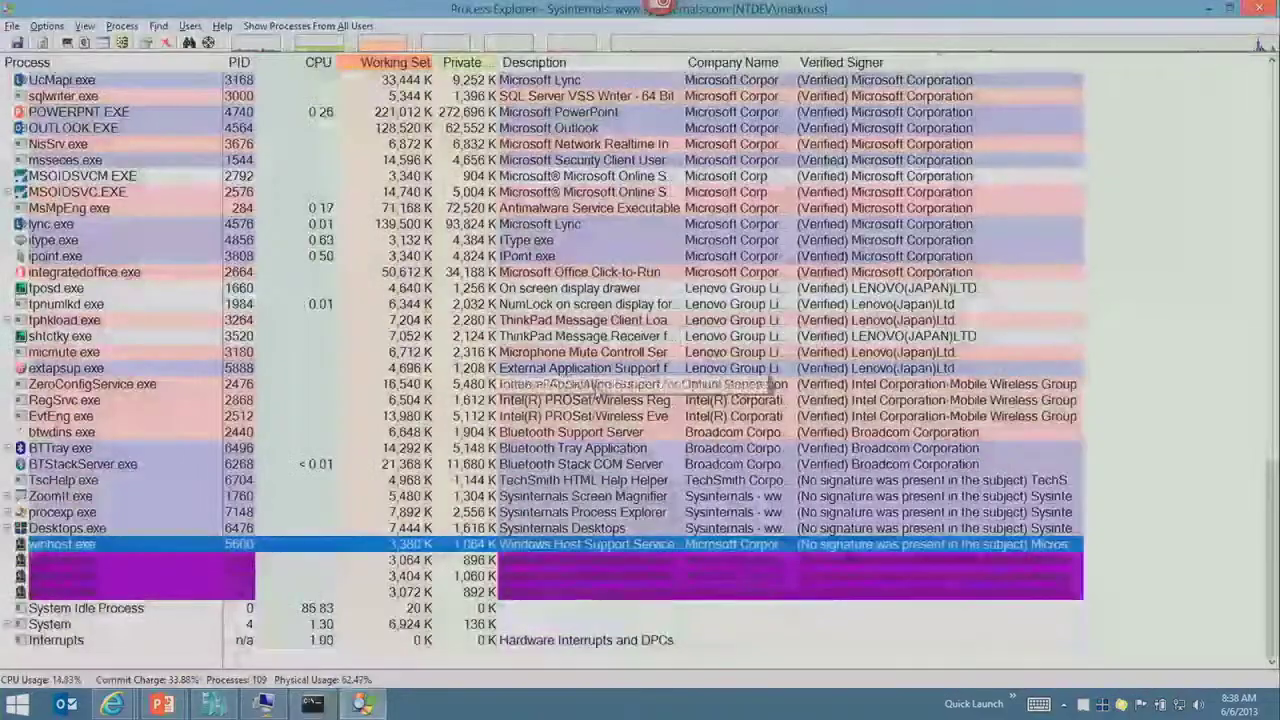
# Show Process Explorer as a process tree and select winhost.exe
pyautogui.hotkey('ctrl', 't')
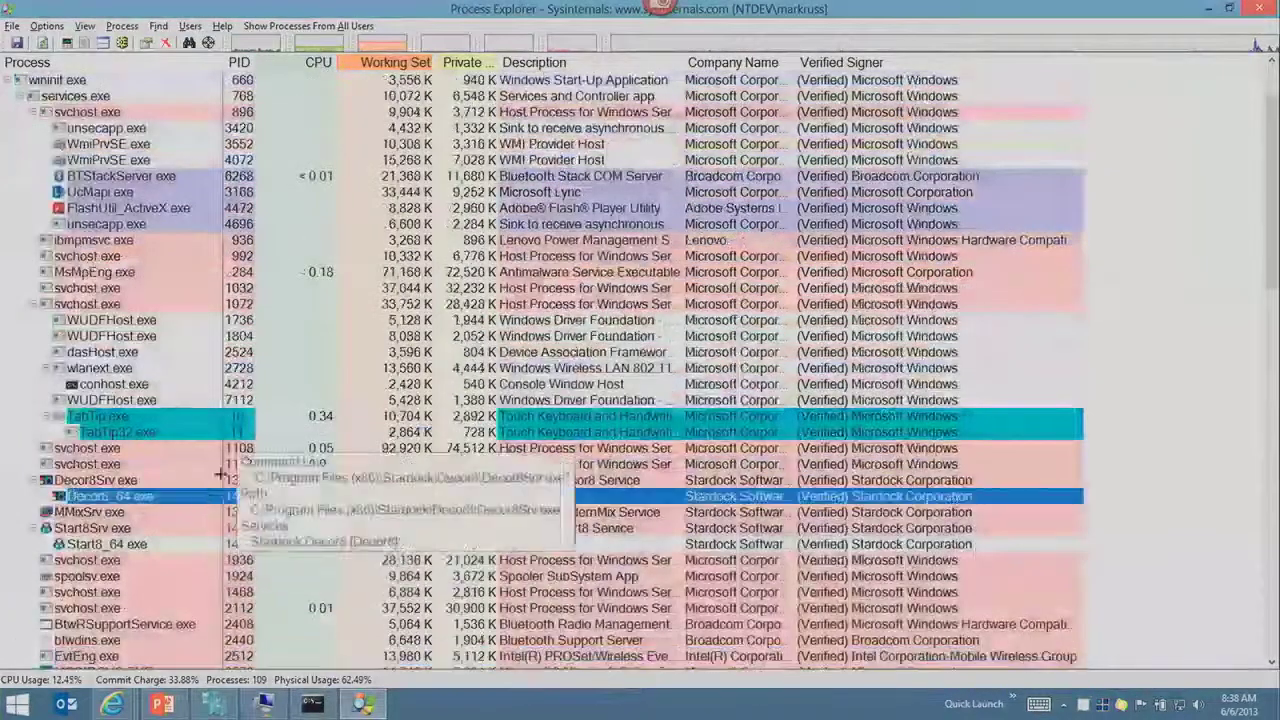
pyautogui.scroll(-10, 155, 447)
pyautogui.doubleClick(155, 447)
pyautogui.press('Escape')
pyautogui.press('Up')
# Show winhost.exe's DLLs sorted by Verified Signer, with the unsigned winhost.exe image first
pyautogui.hotkey('ctrl', 'd')
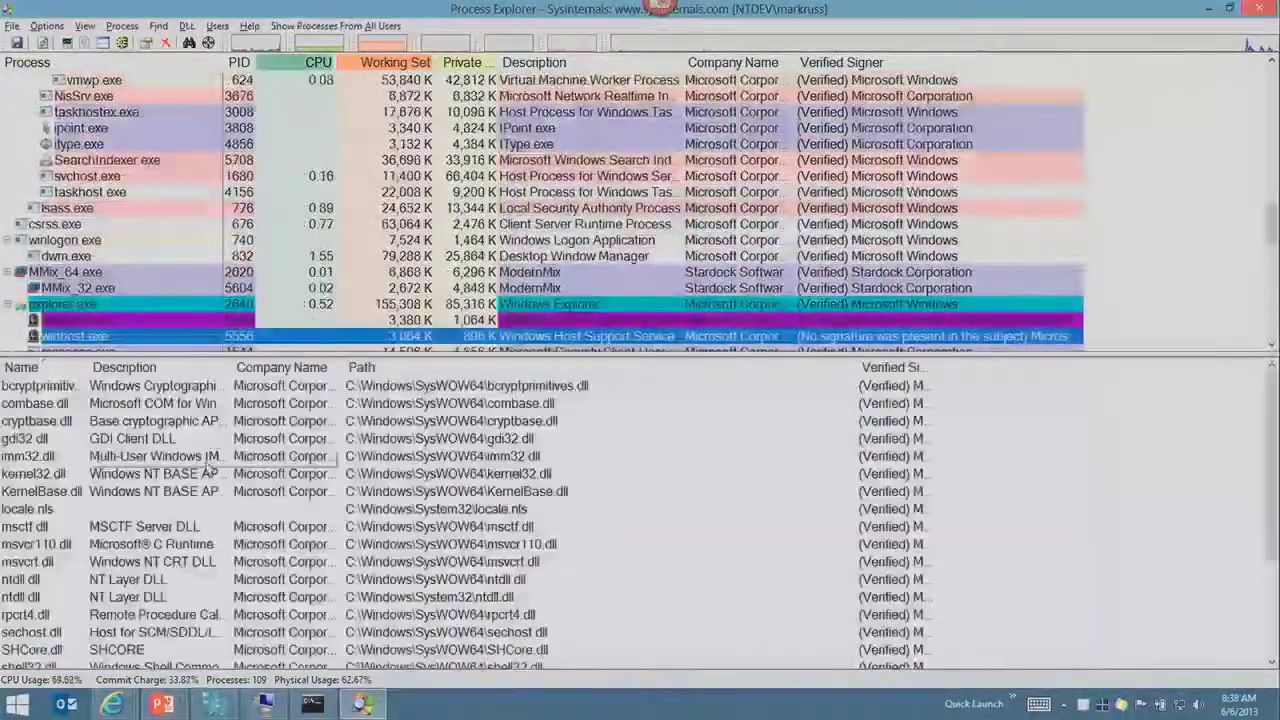
pyautogui.doubleClick(932, 367)
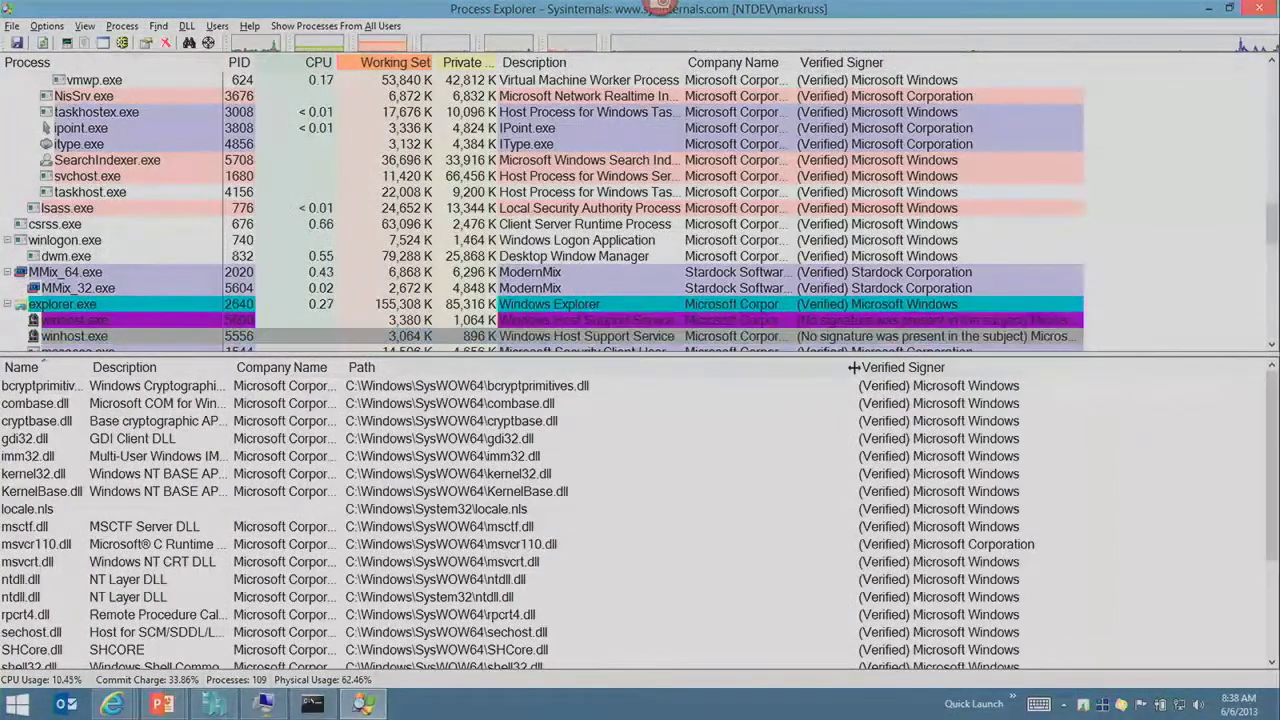
pyautogui.moveTo(854, 367); pyautogui.dragTo(710, 367)
pyautogui.click(668, 439)
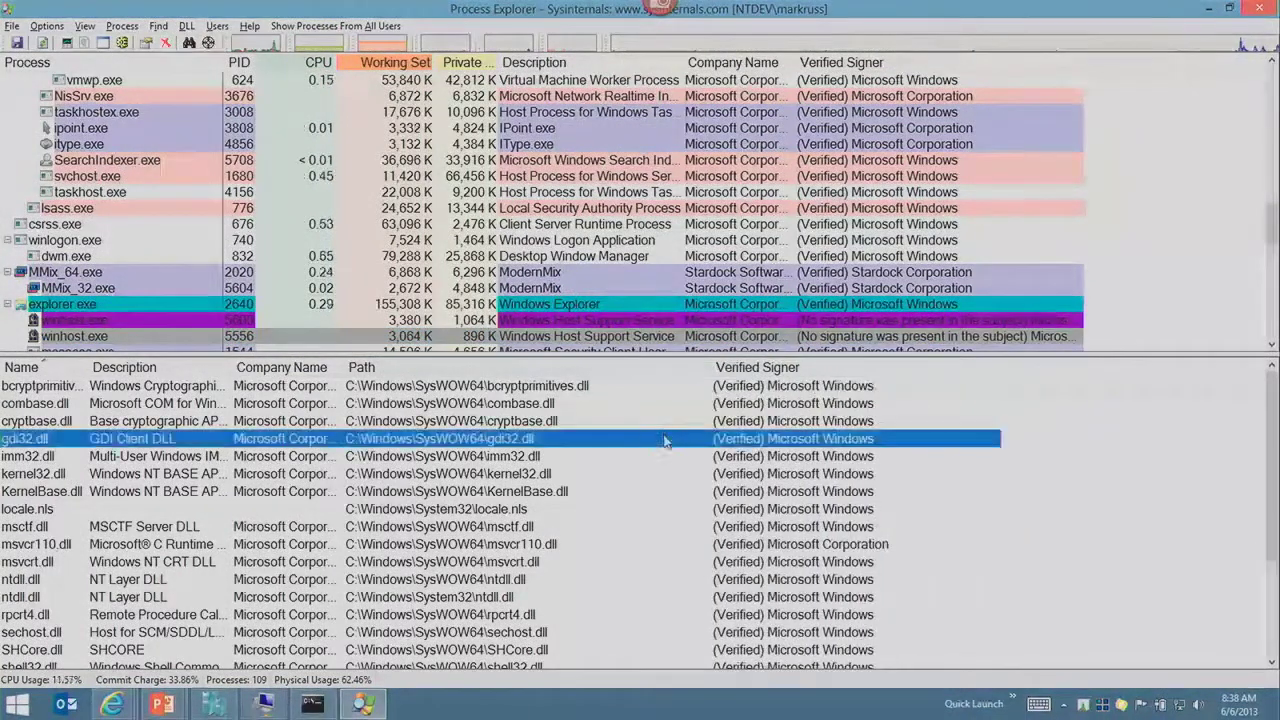
pyautogui.click(727, 370)
pyautogui.click(695, 386)
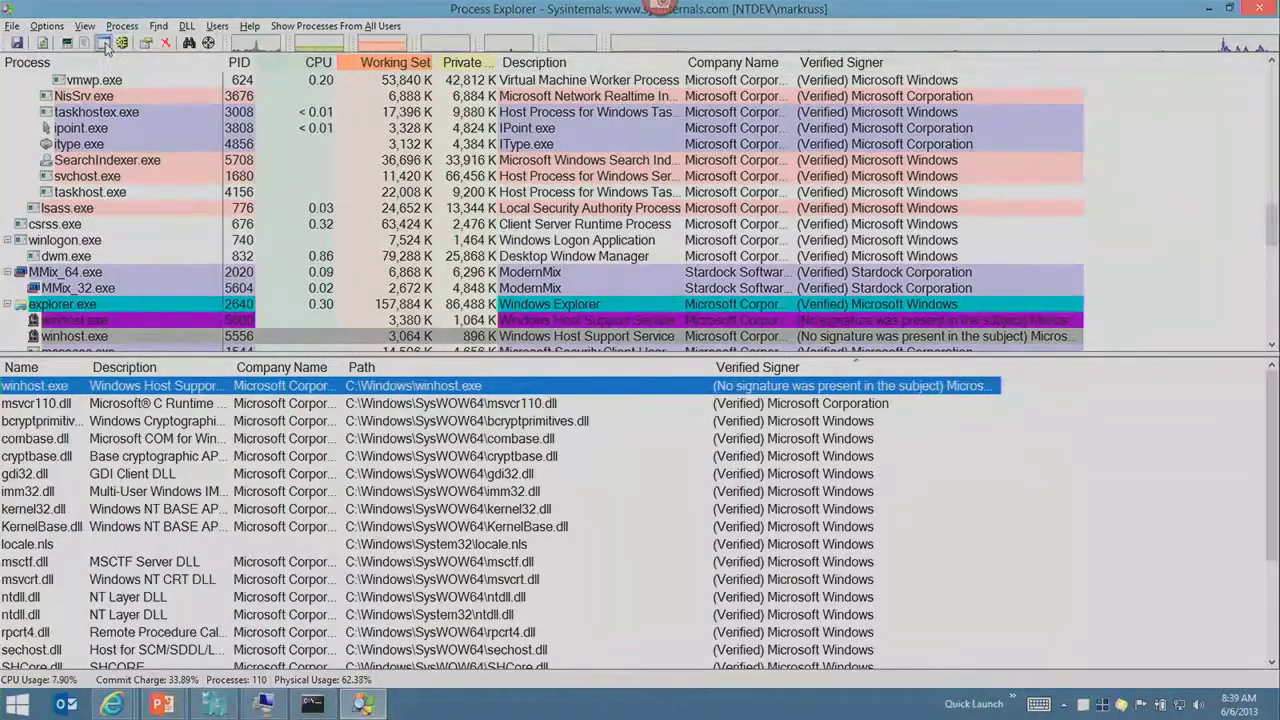
# Hide the DLL pane and run listdlls -u * at the System32 prompt, finding no matches
pyautogui.click(104, 47)
pyautogui.hotkey('alt', 'Tab')
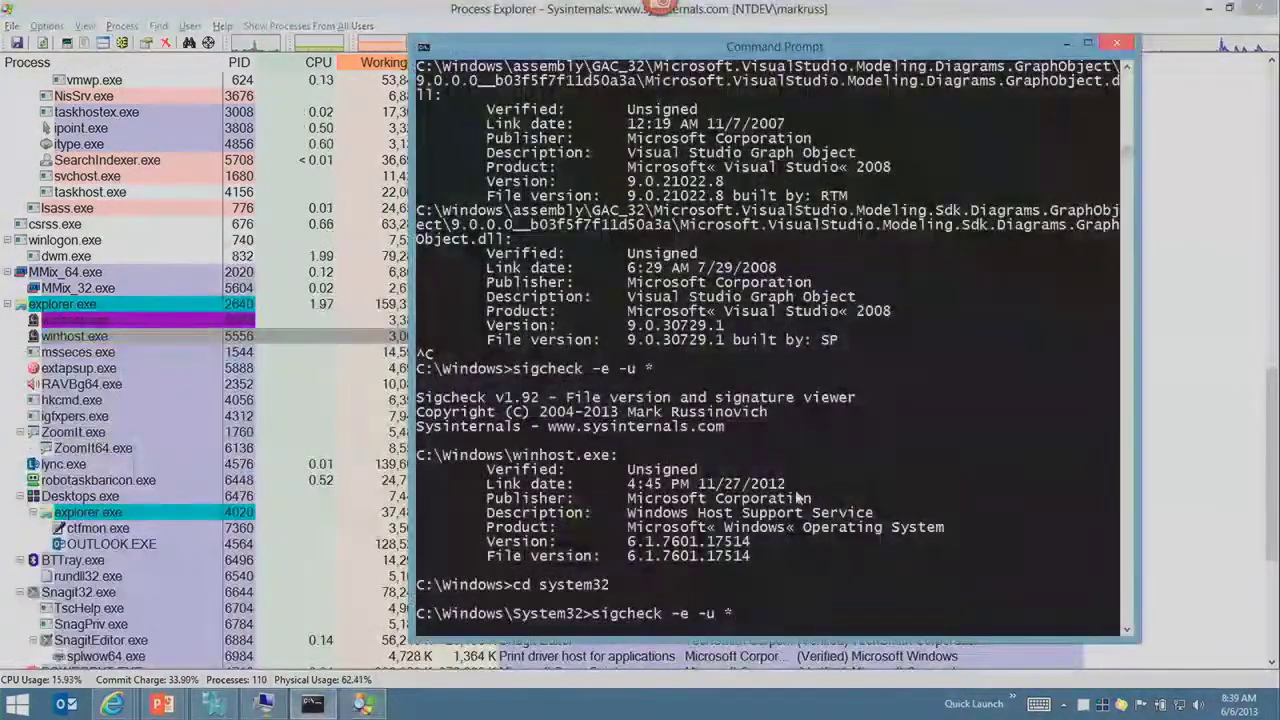
pyautogui.press('Escape')
pyautogui.write('listdlls')
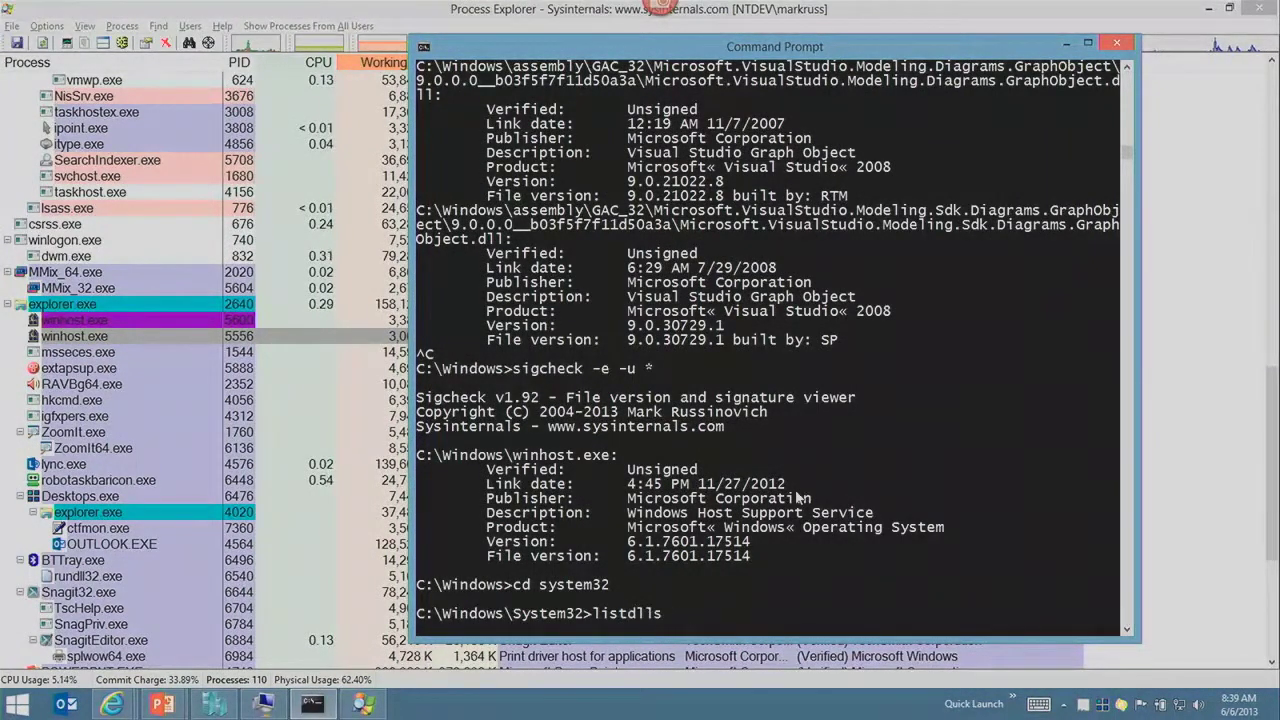
pyautogui.write(' = -u')
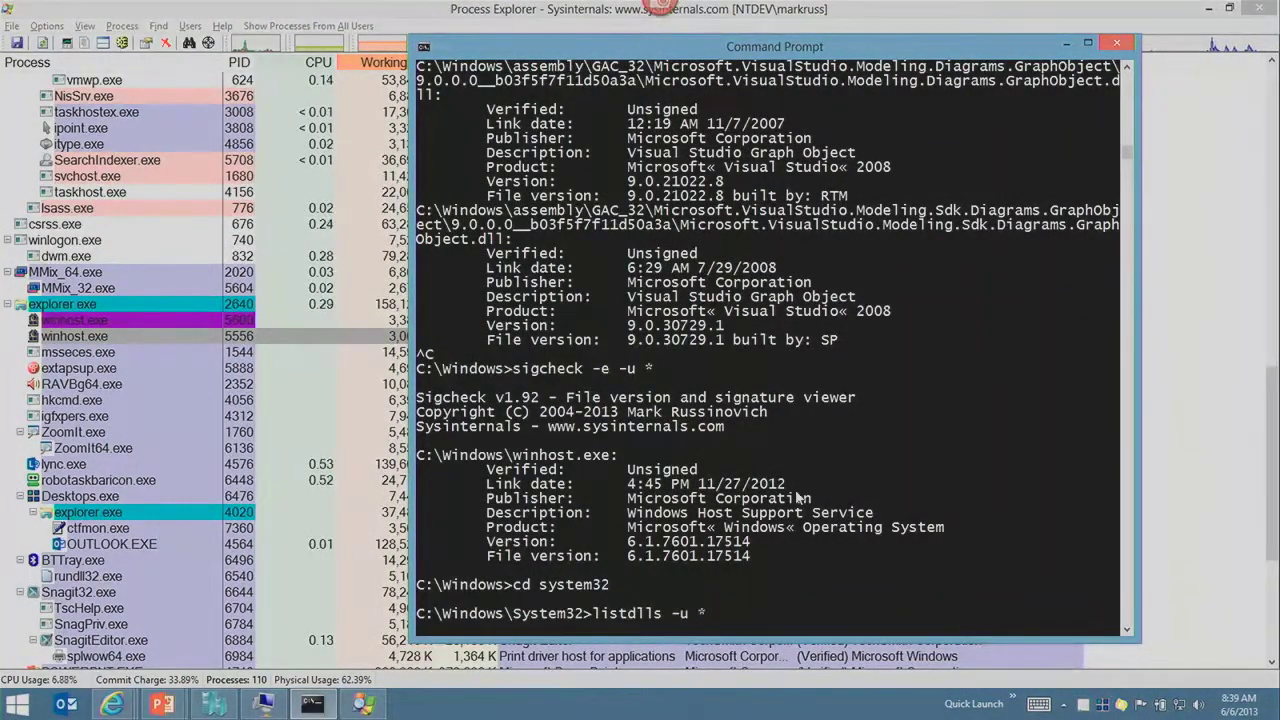
pyautogui.write(' *')
pyautogui.press('Return')
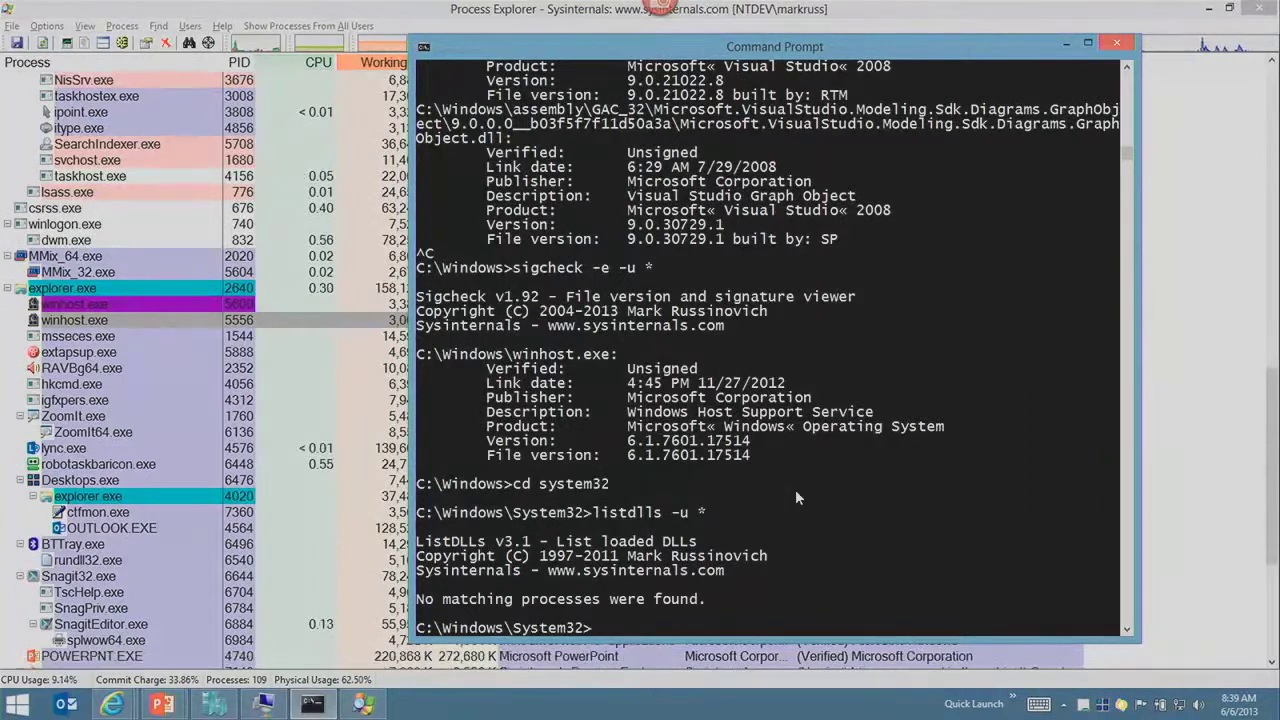
pyautogui.press('Up')
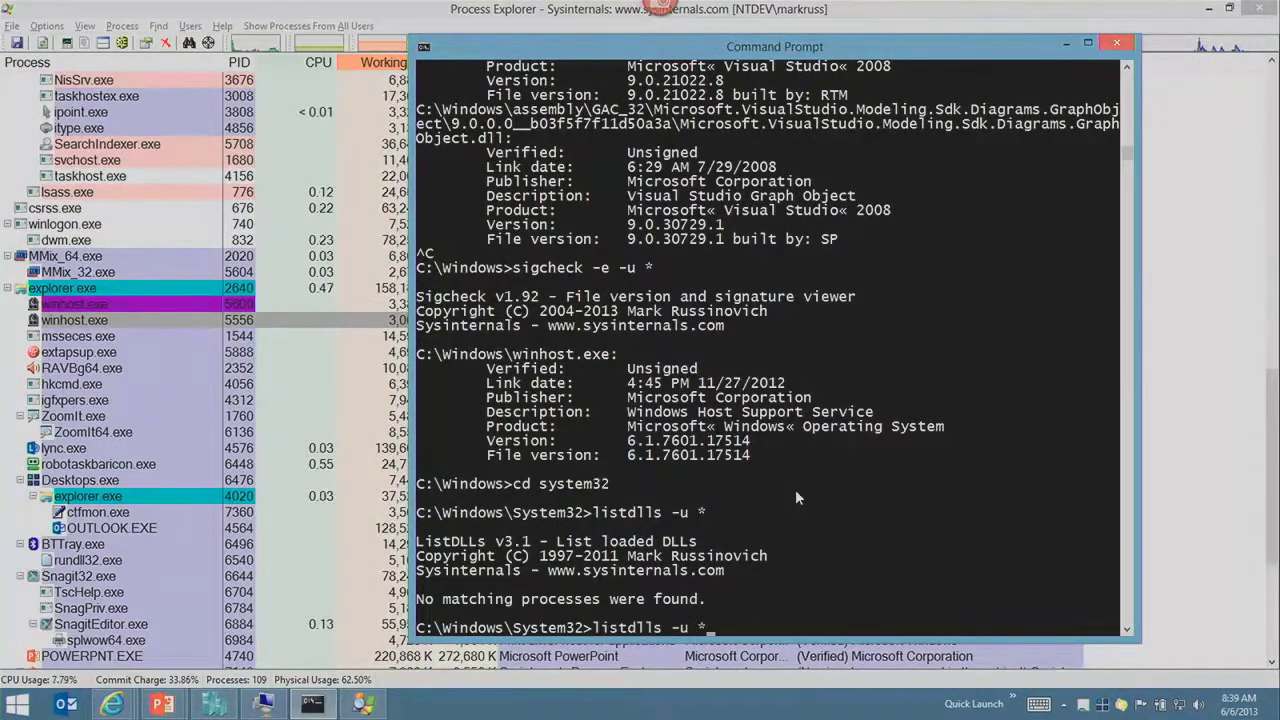
pyautogui.press('Escape')
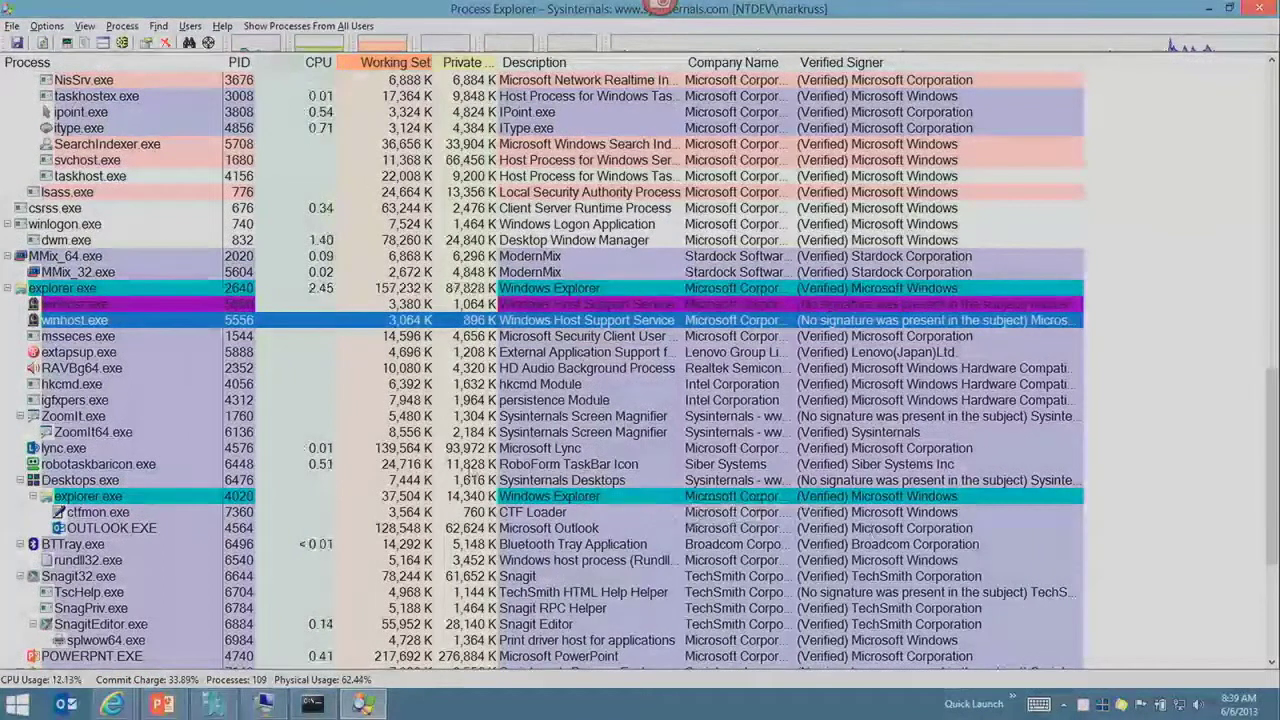
# Select the winhost.exe process with PID 5600
pyautogui.moveTo(114, 321)
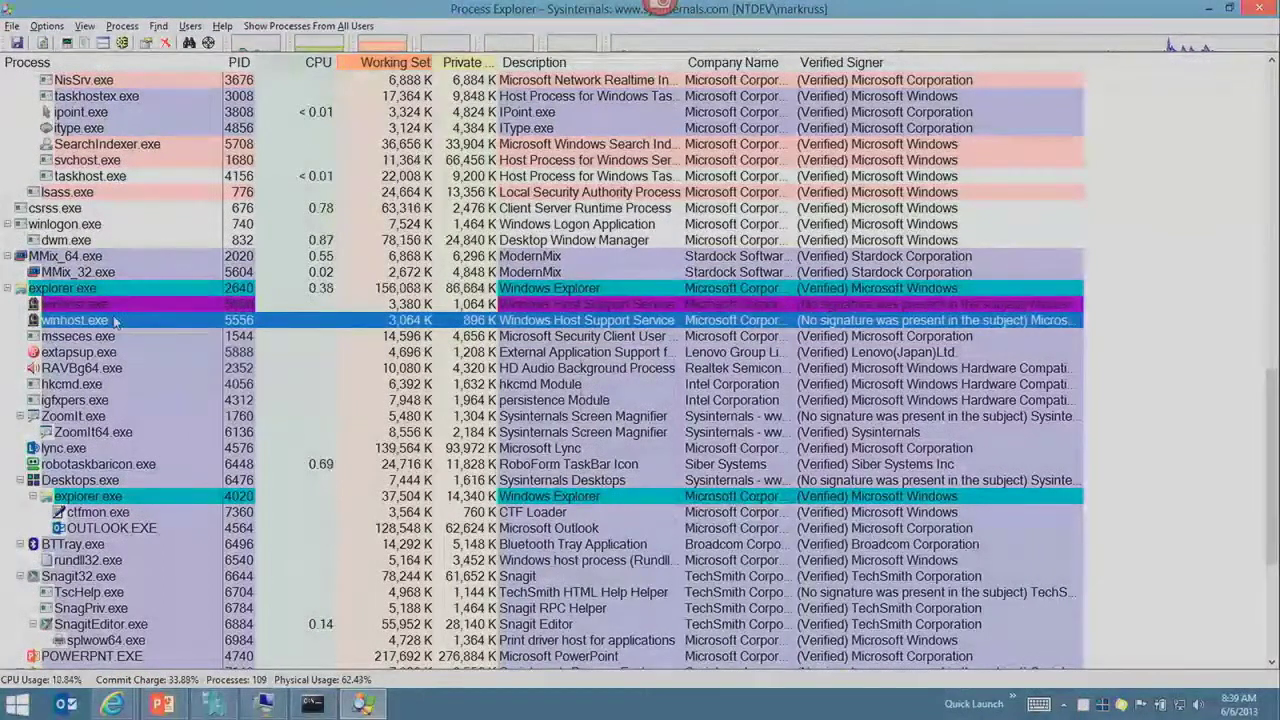
pyautogui.press('Up')
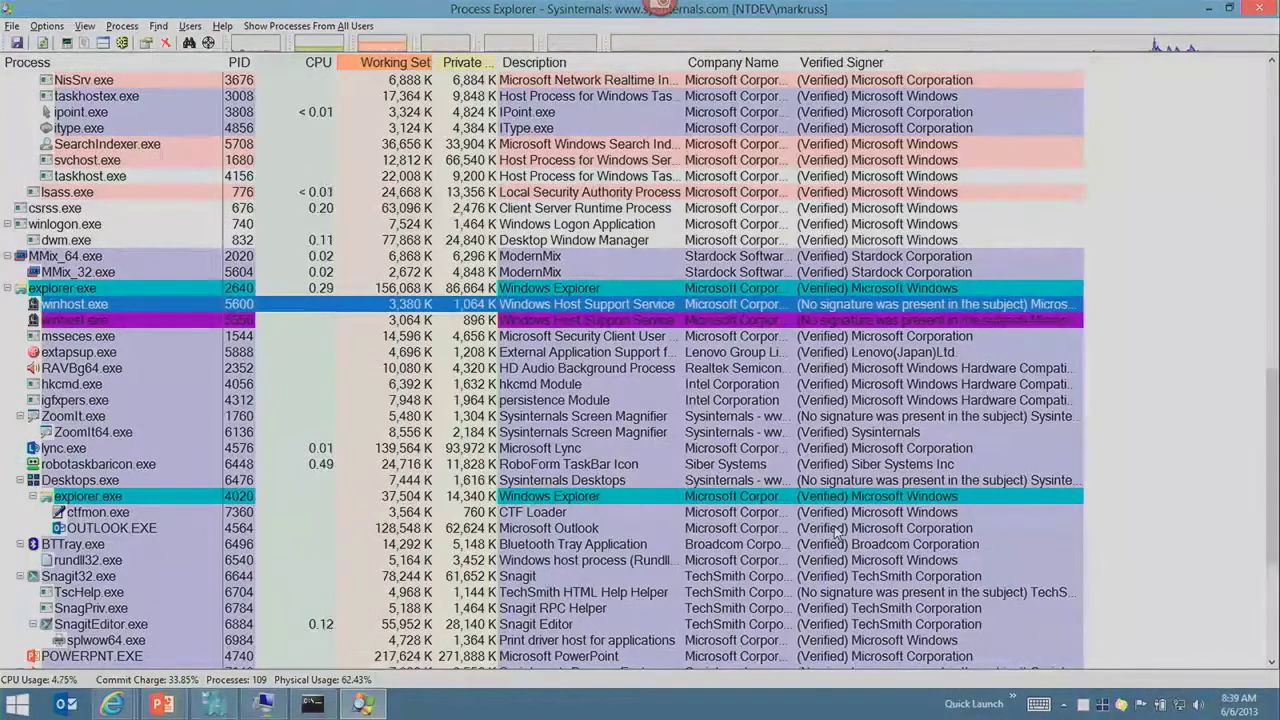
# Kill winhost.exe process 5600
pyautogui.press('Delete')
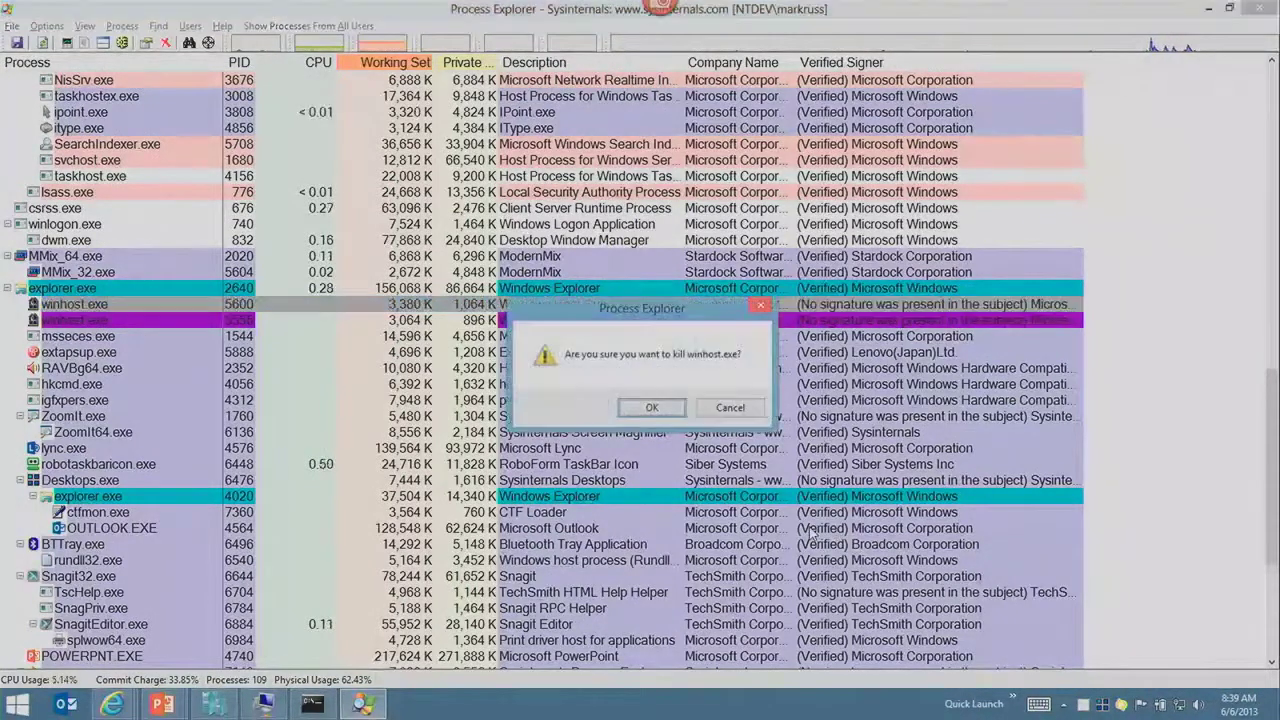
pyautogui.press('Return')
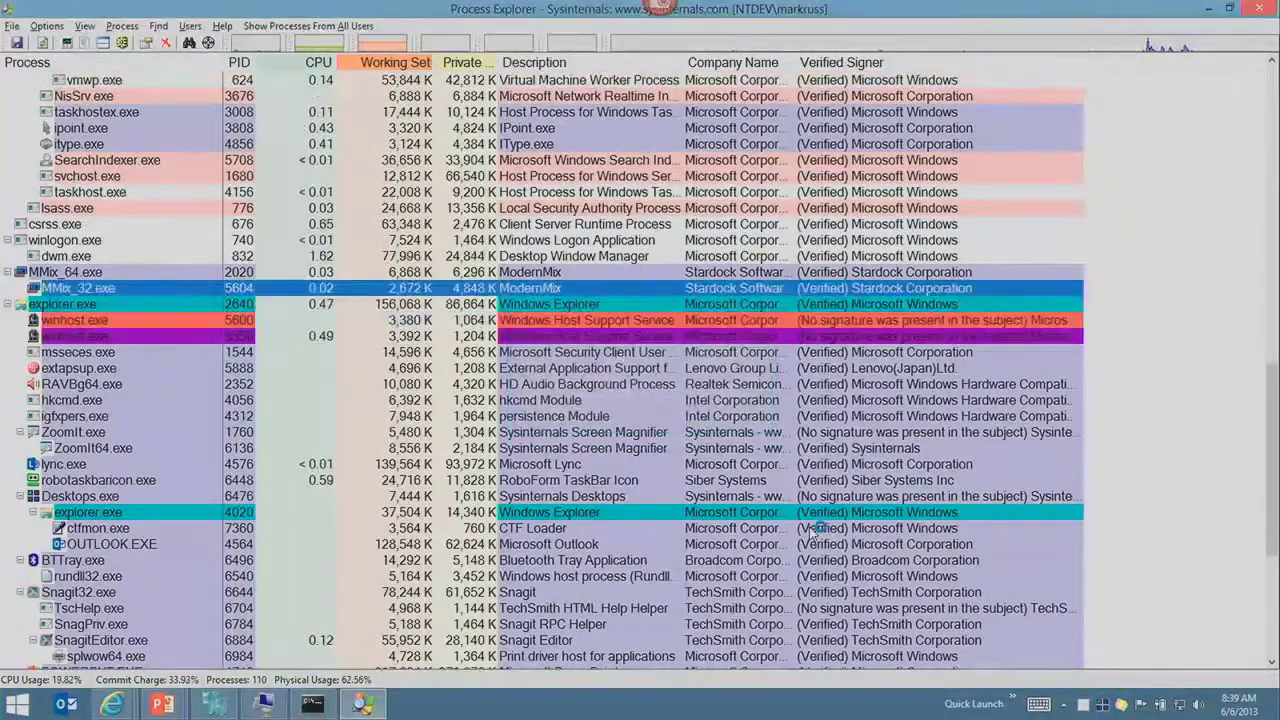
pyautogui.click(770, 624)
pyautogui.scroll(-6, 735, 612)
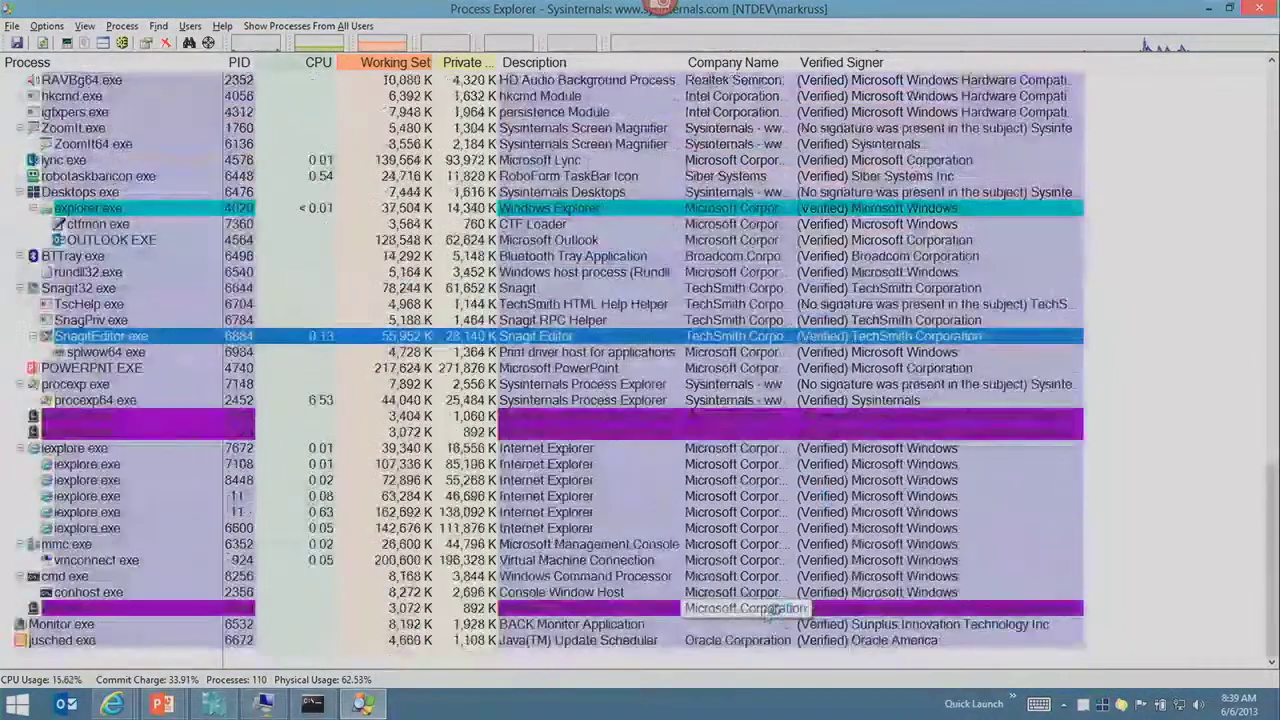
# Set the Difference Highlight Duration in the Options menu
pyautogui.click(56, 30)
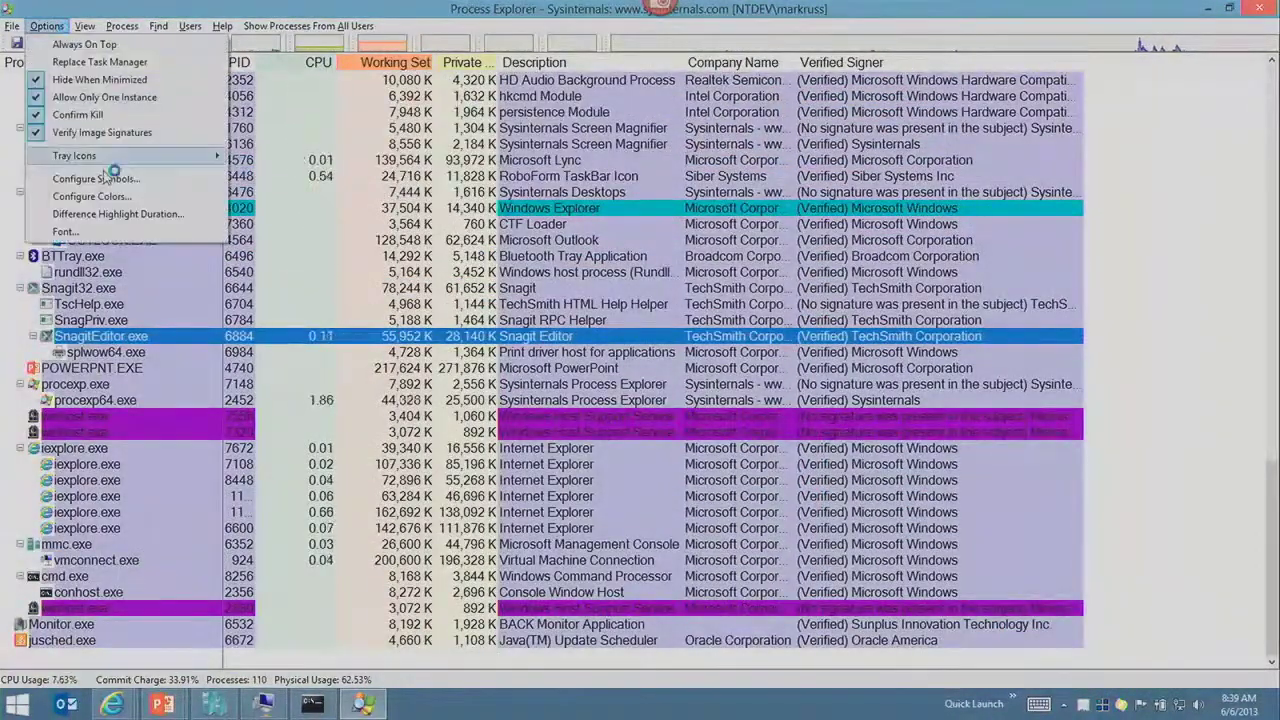
pyautogui.click(157, 215)
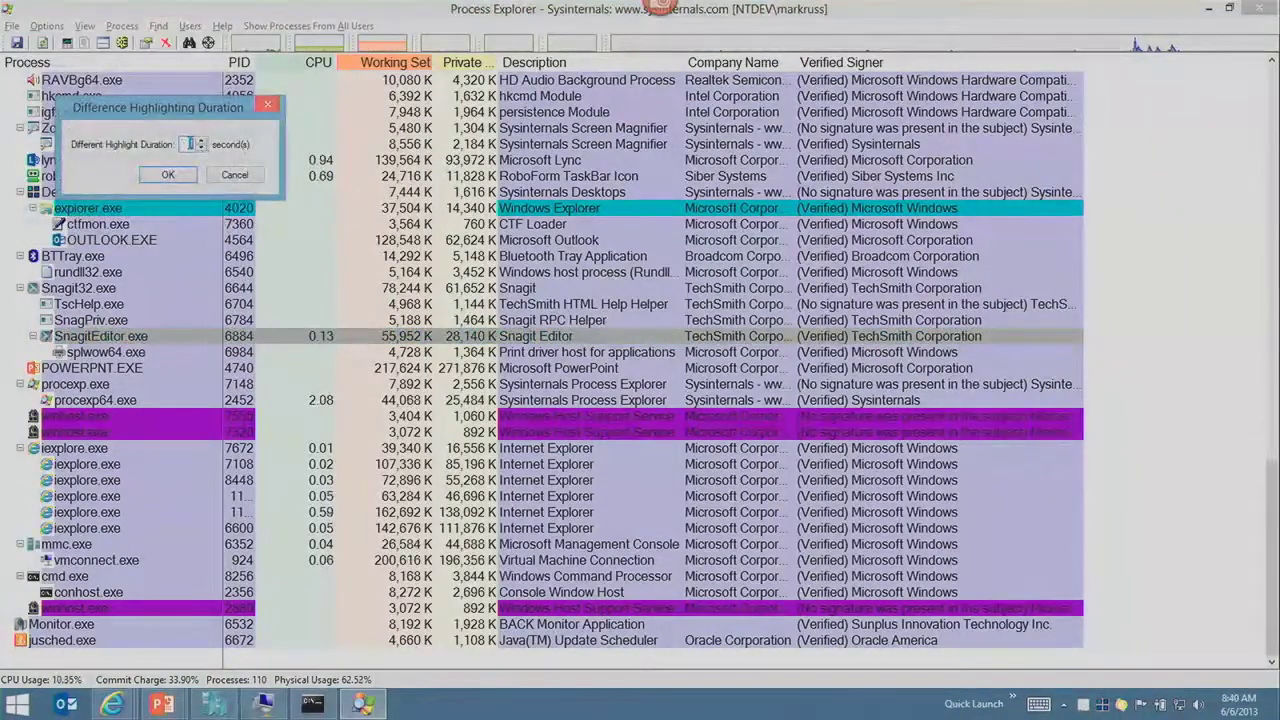
pyautogui.click(168, 174)
pyautogui.click(190, 160)
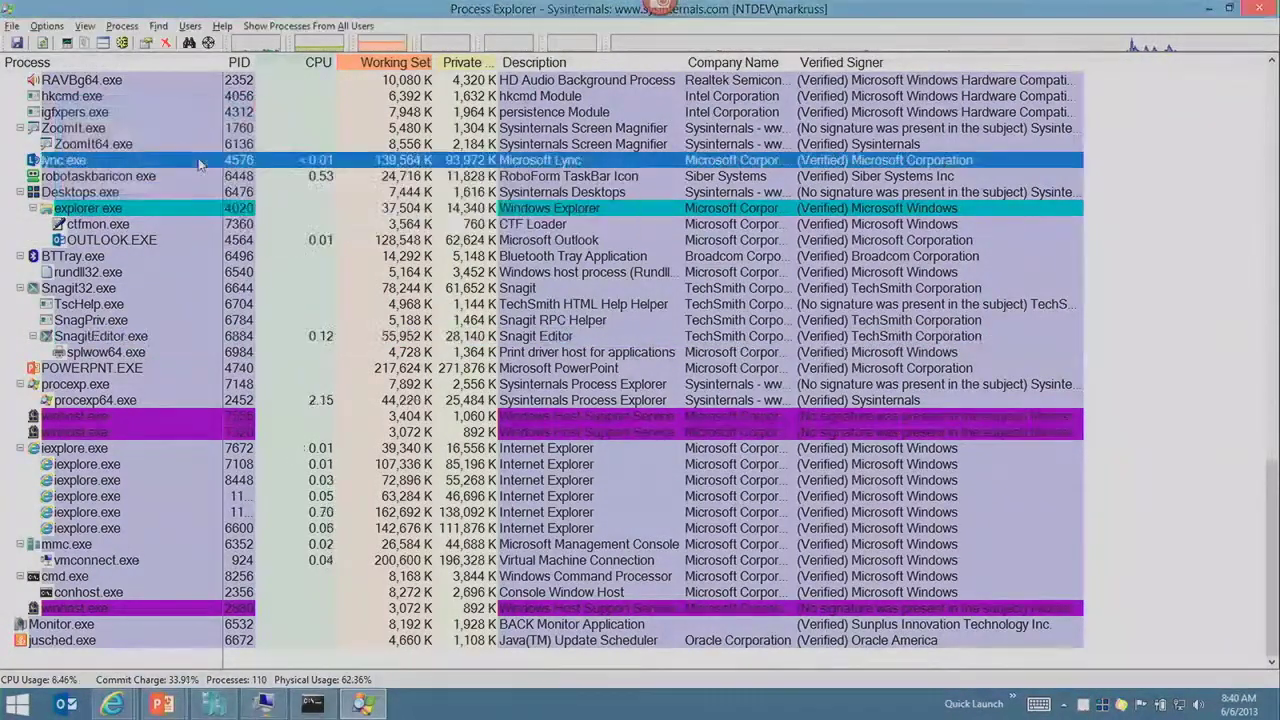
# Kill winhost.exe processes 7320 and 2880
pyautogui.click(125, 608)
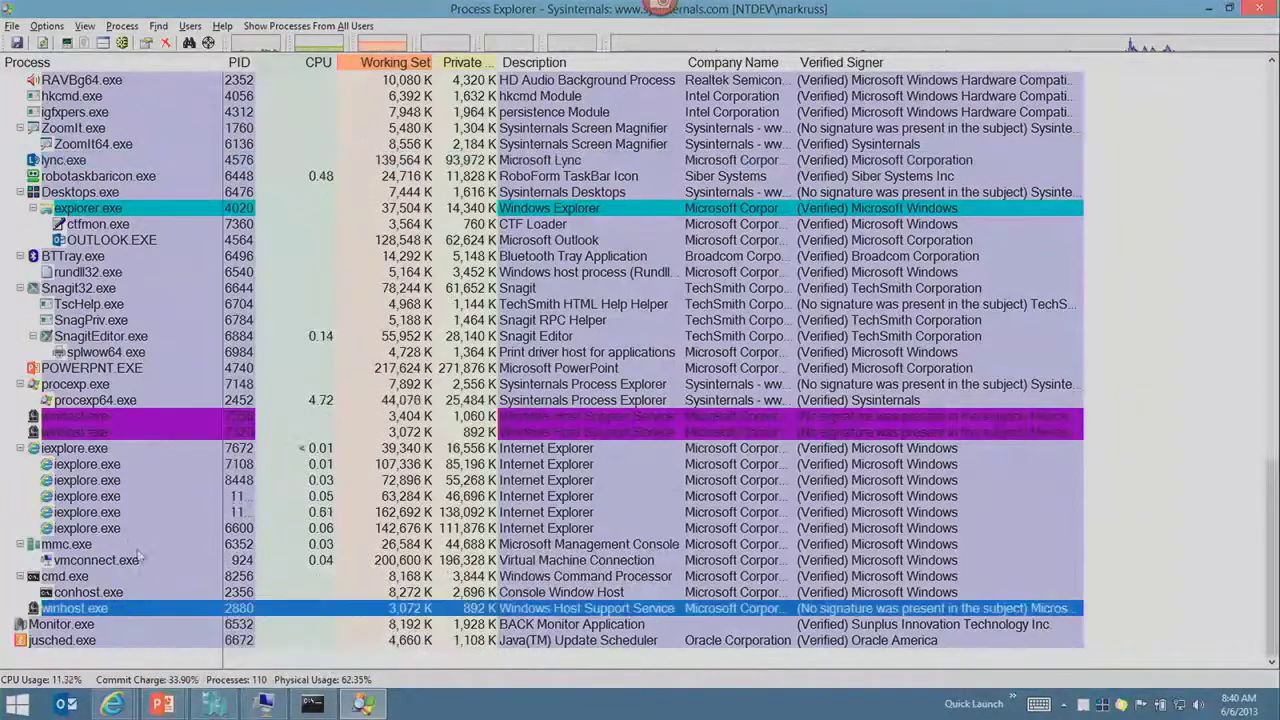
pyautogui.click(165, 432)
pyautogui.press('Delete')
pyautogui.press('Return')
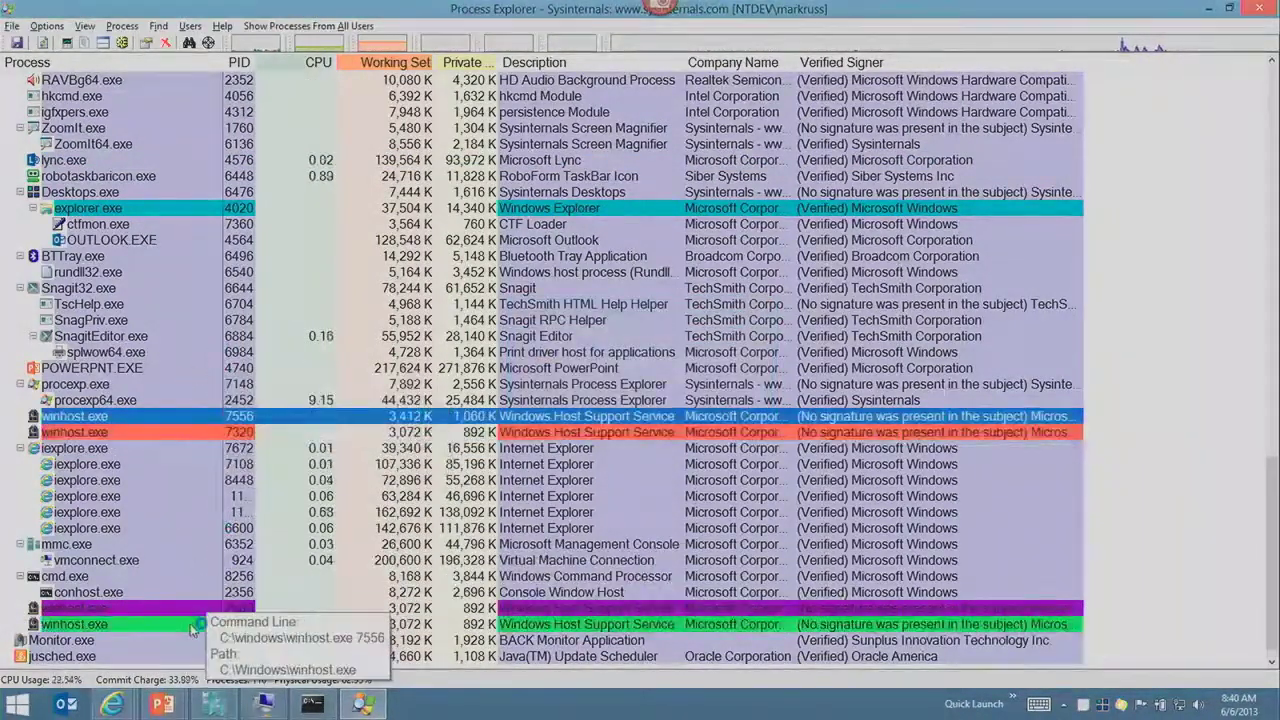
pyautogui.click(187, 610)
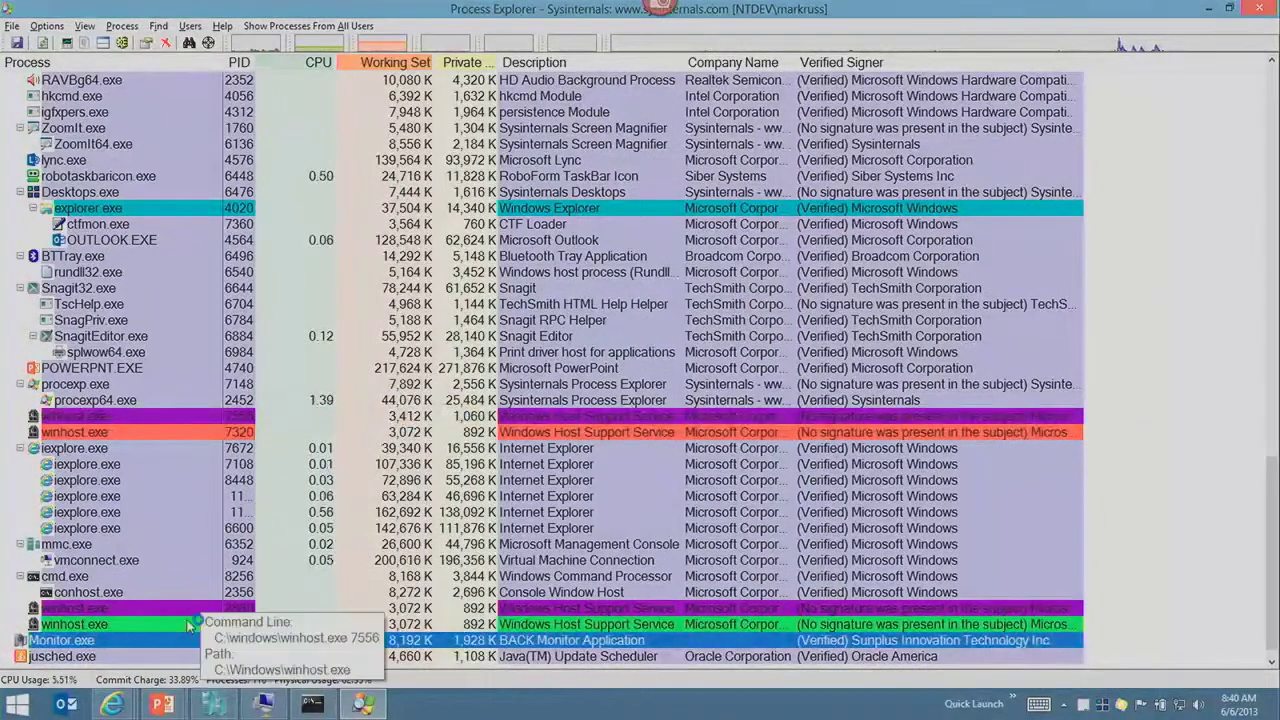
pyautogui.press('Delete')
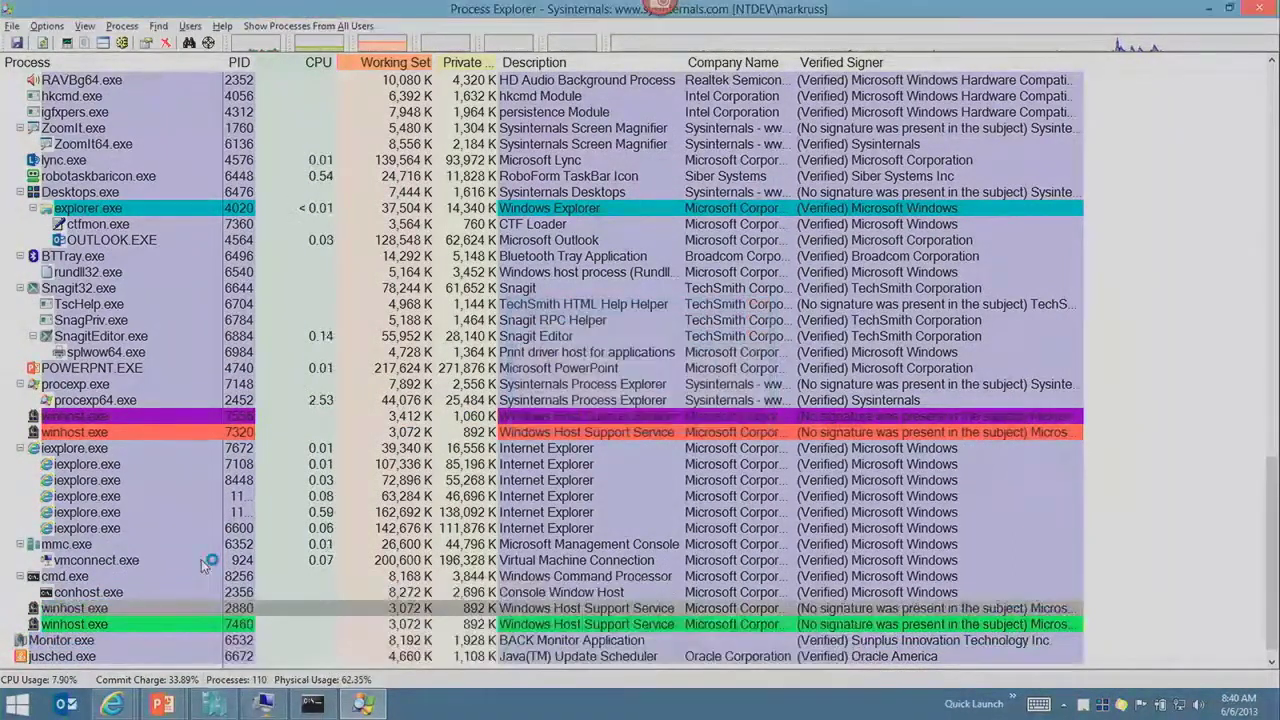
pyautogui.press('Return')
# Move down past iexplore.exe 7108 and select winhost.exe process 7556
pyautogui.click(345, 482)
pyautogui.scroll(-1, 400, 488)
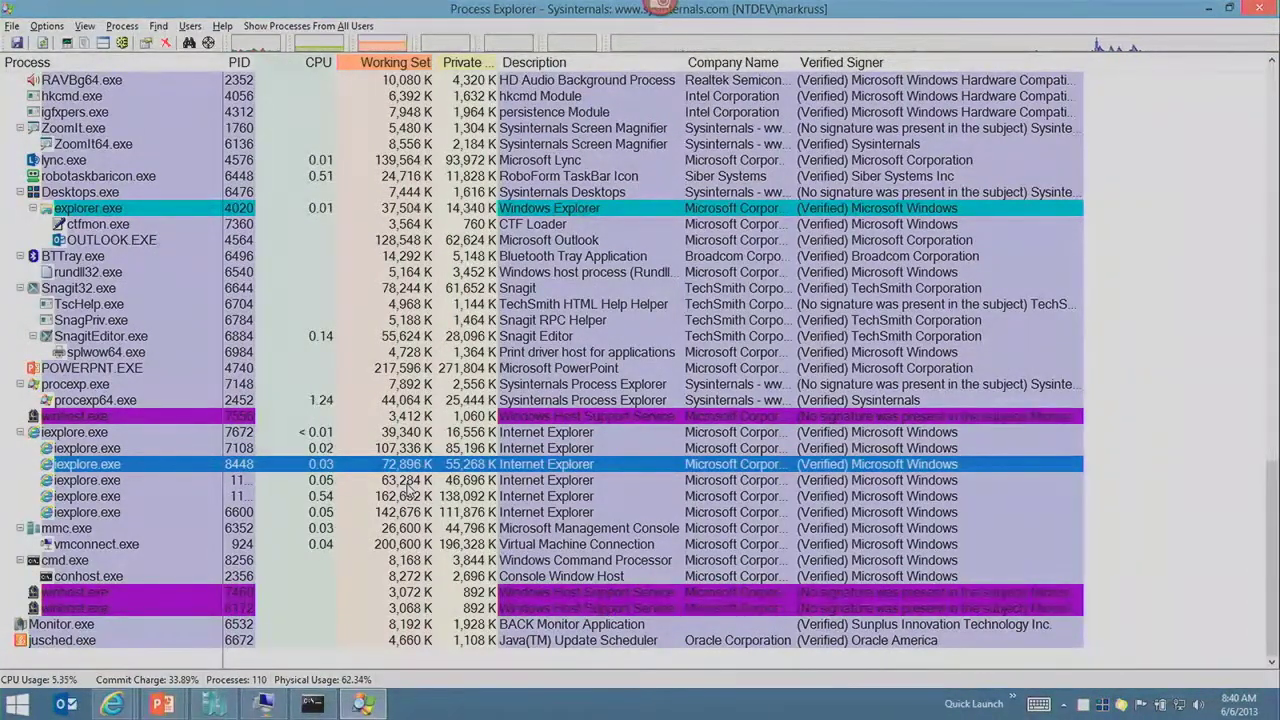
pyautogui.click(141, 450)
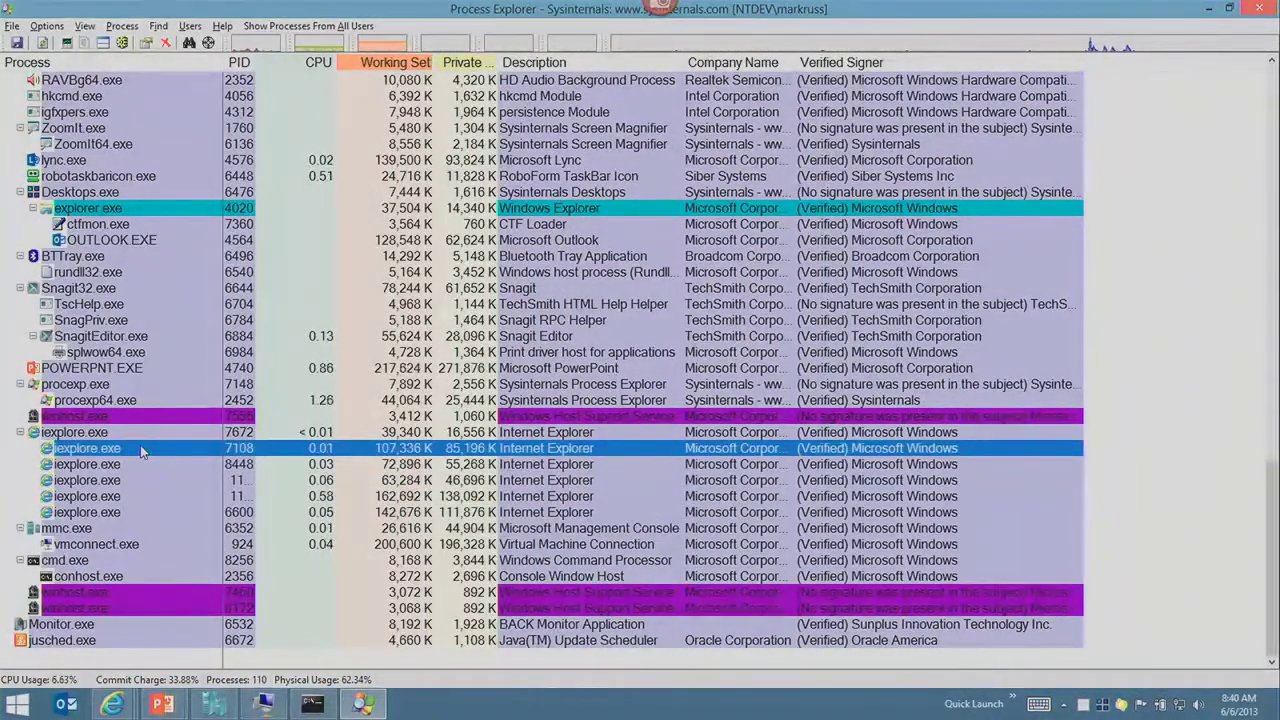
pyautogui.click(152, 419)
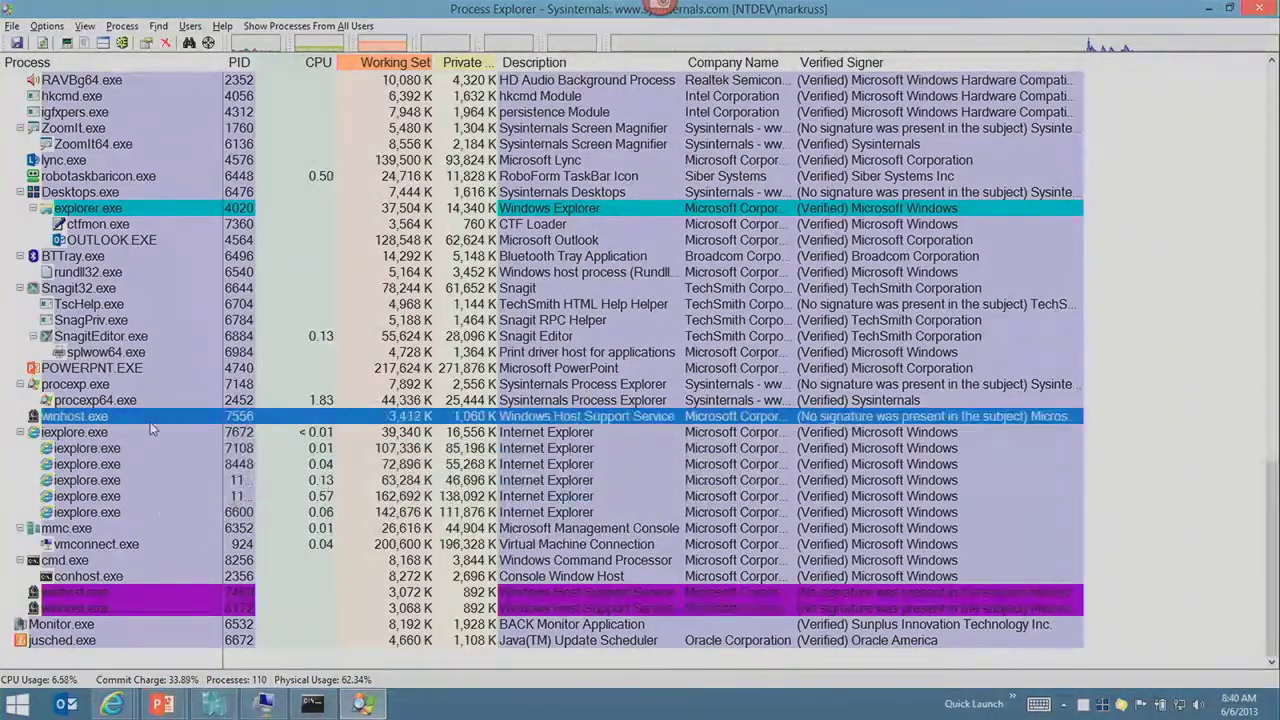
# Suspend winhost.exe processes 7556, 7460, 8172 and 5556
pyautogui.rightClick(152, 419)
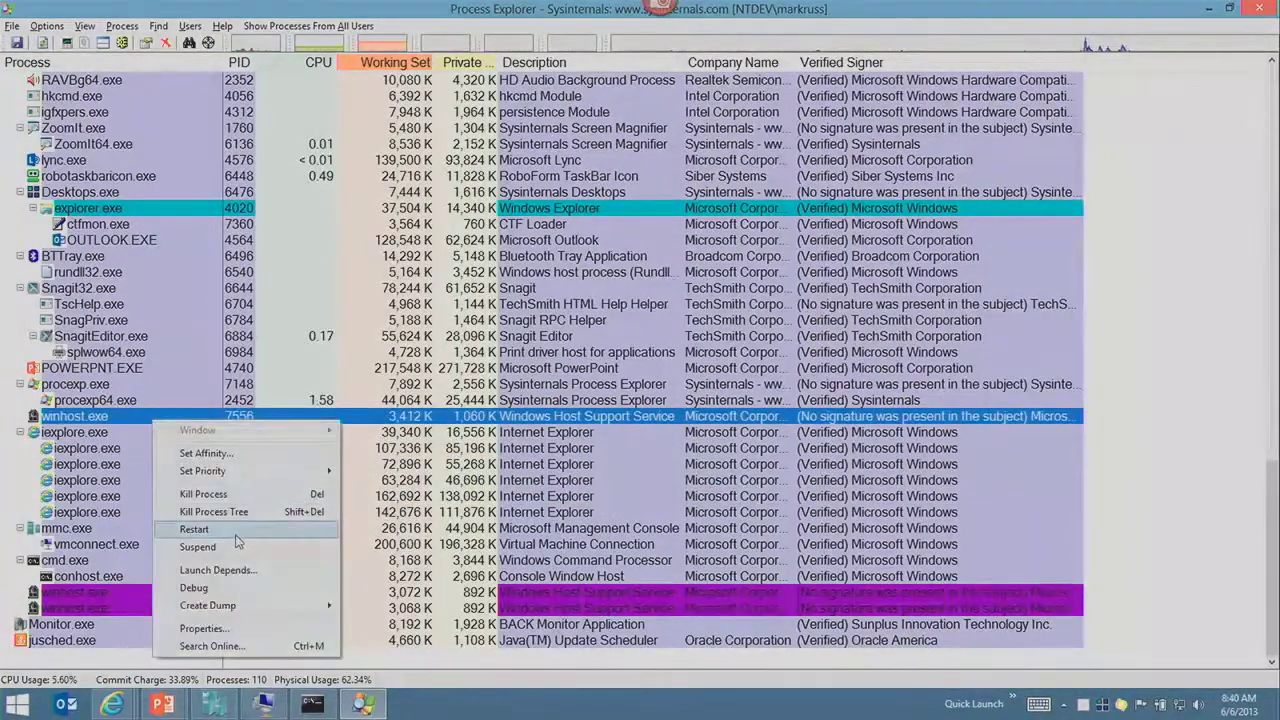
pyautogui.click(237, 546)
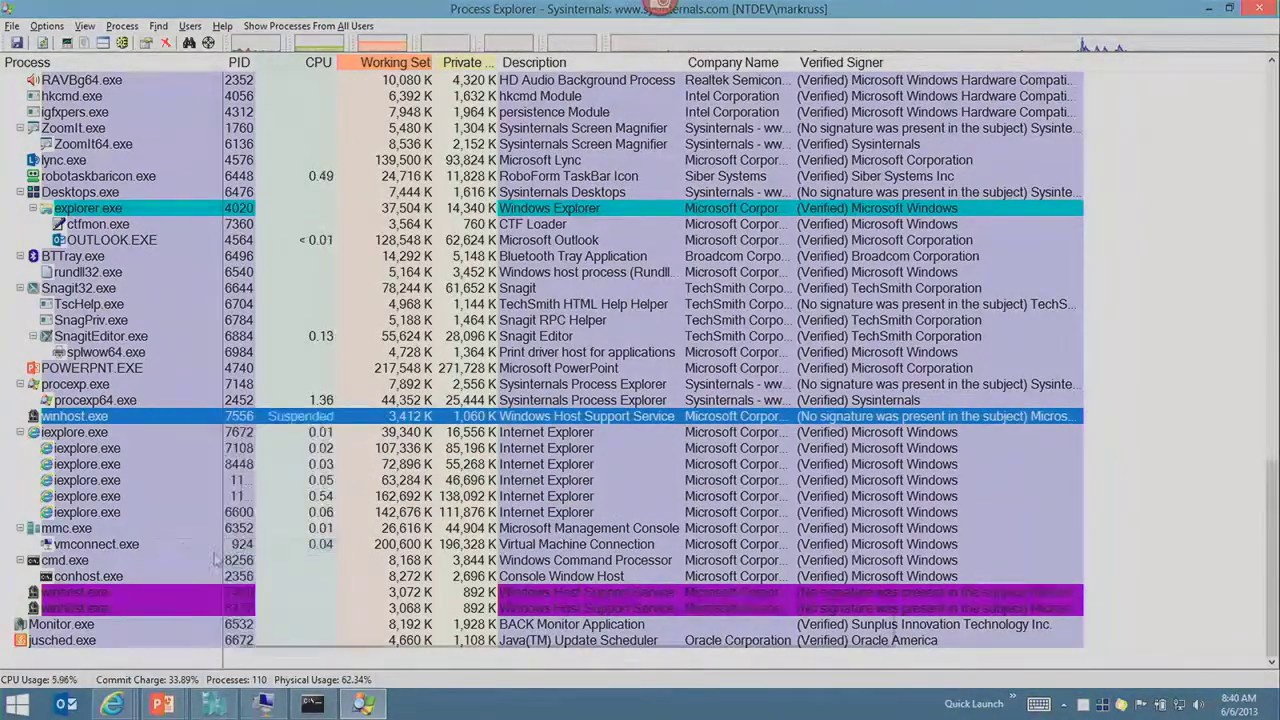
pyautogui.click(171, 593)
pyautogui.rightClick(171, 593)
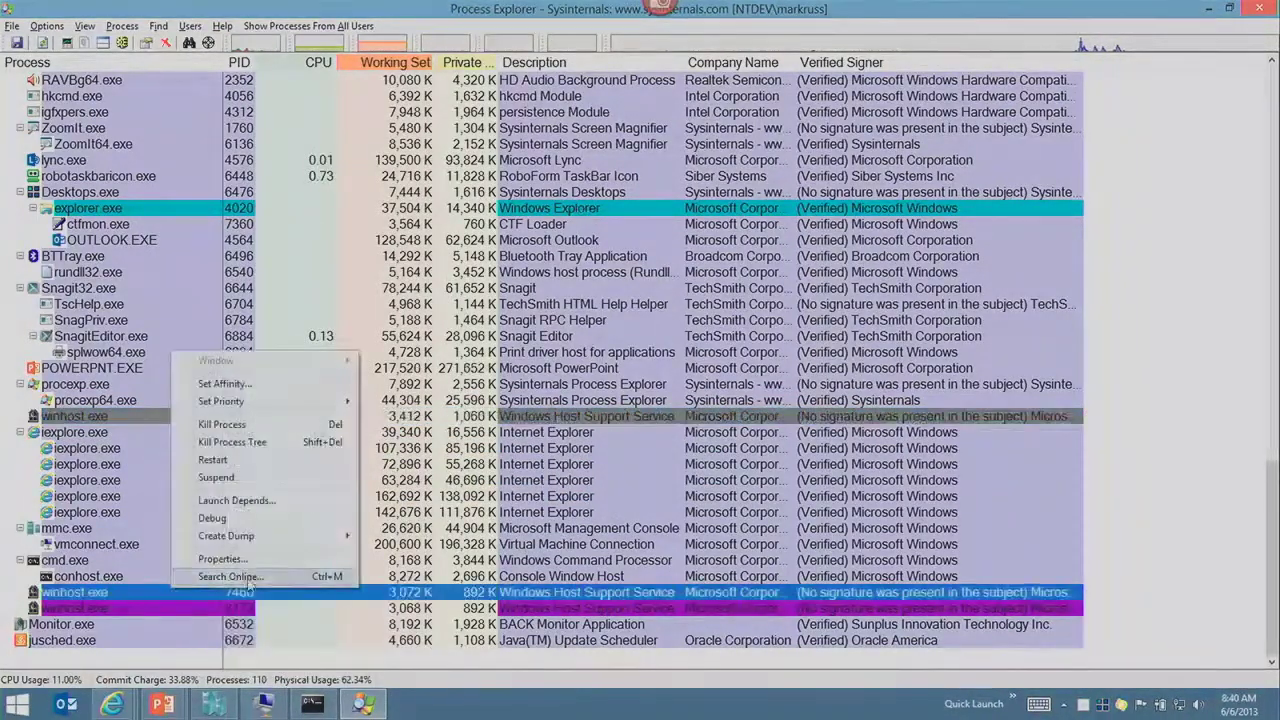
pyautogui.click(289, 480)
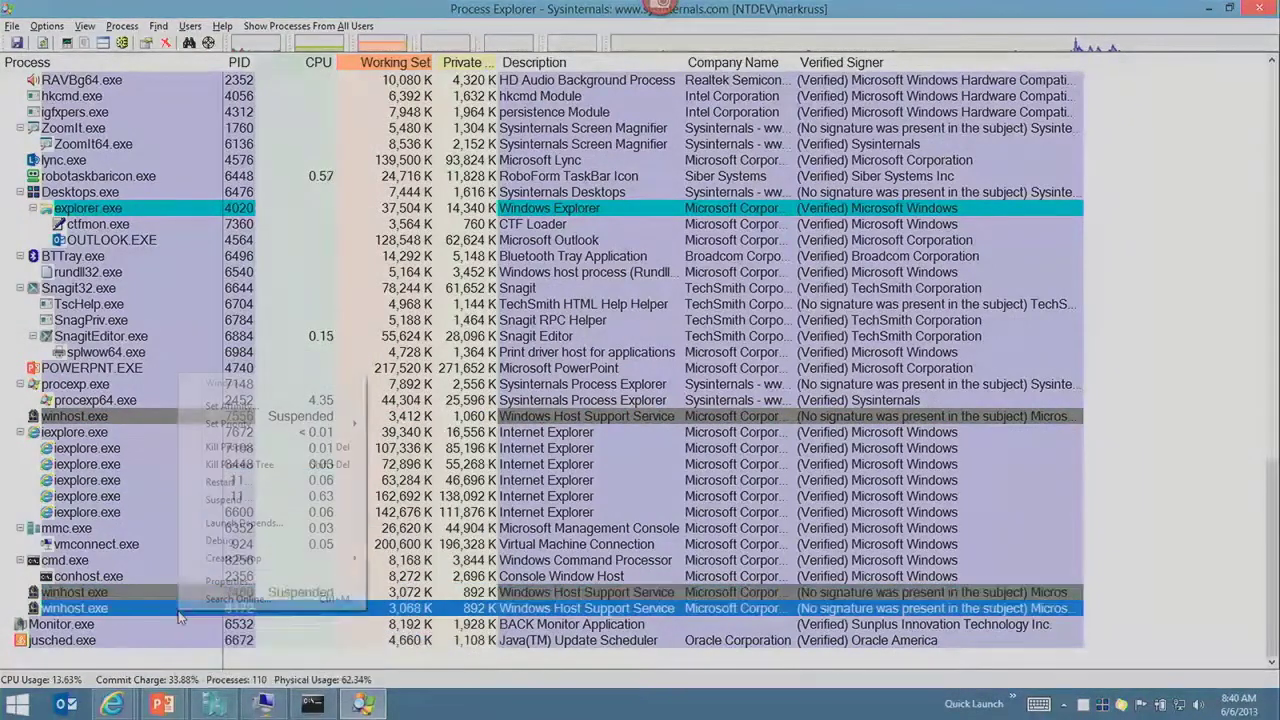
pyautogui.click(220, 482)
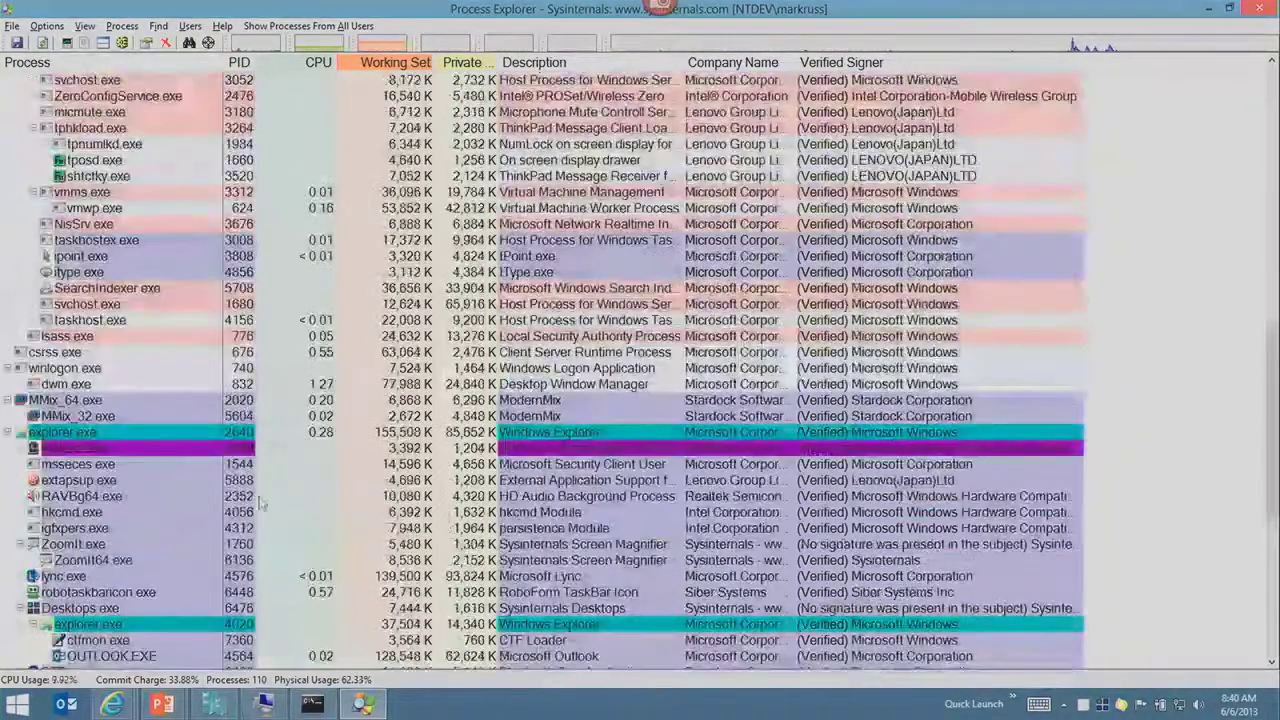
pyautogui.rightClick(135, 447)
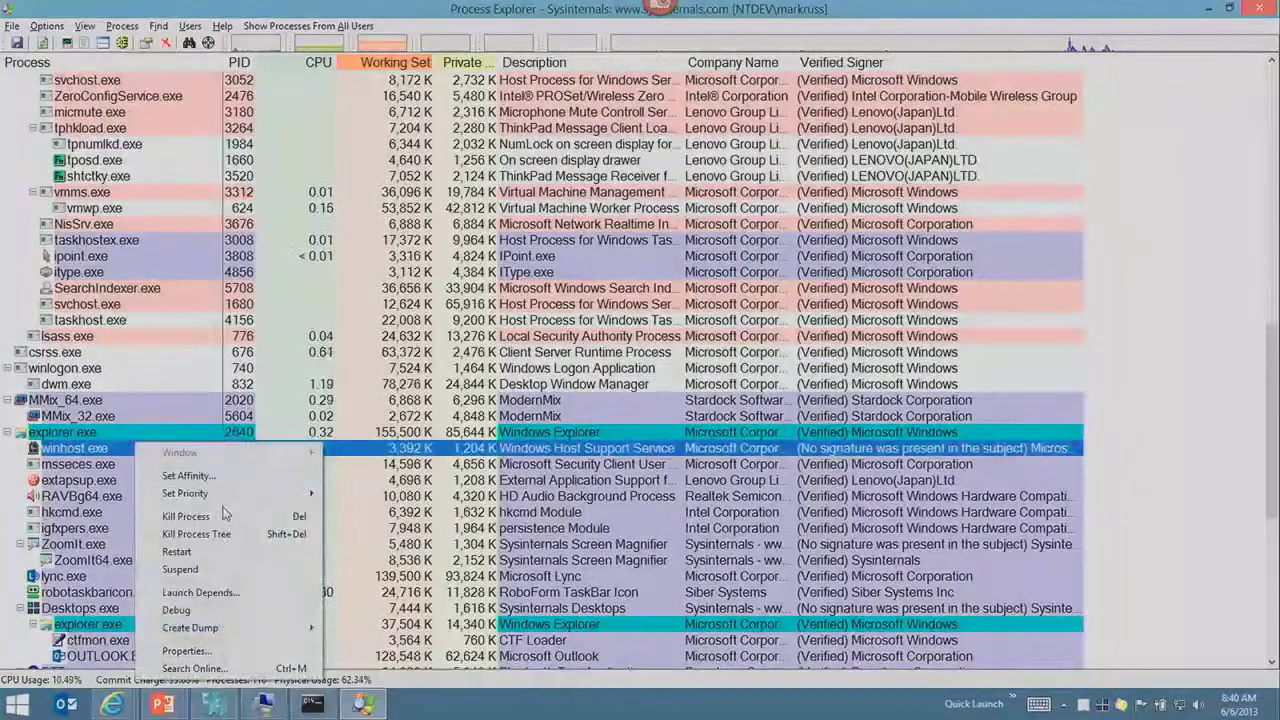
pyautogui.click(185, 569)
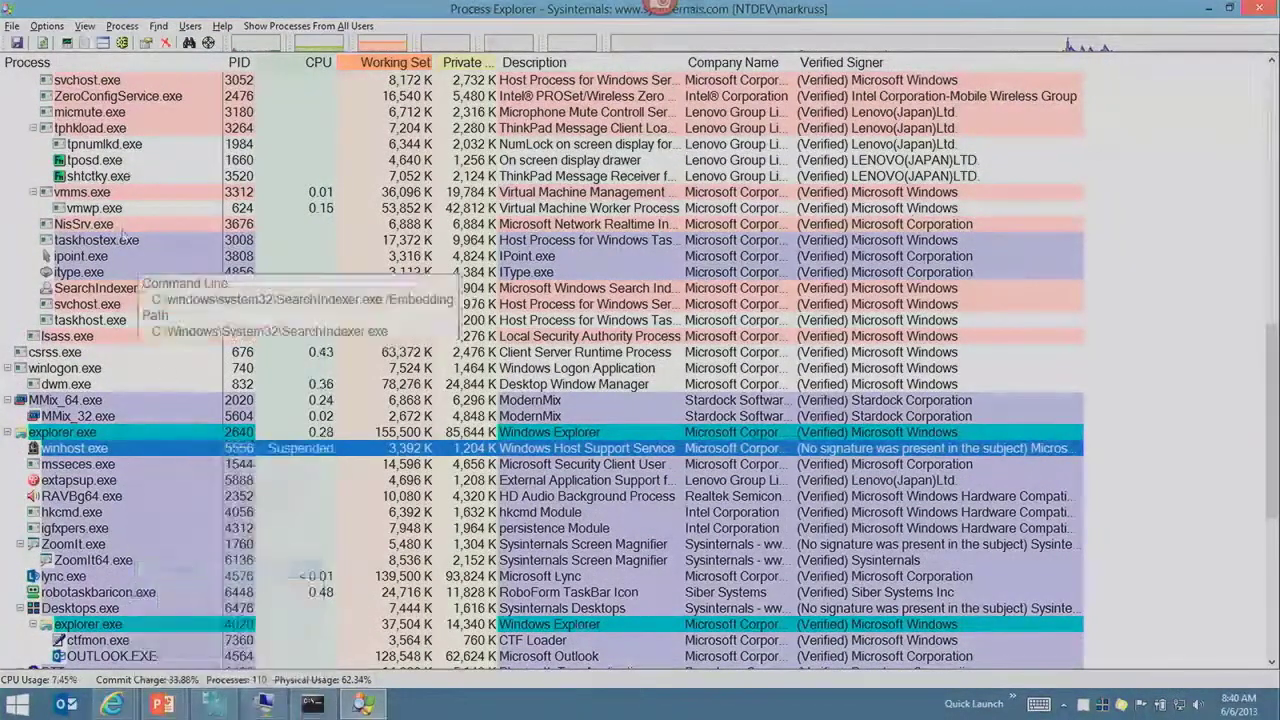
# In the flat process list, kill winhost.exe 5556, 7556, 7460 and 8172 in turn
pyautogui.click(123, 63)
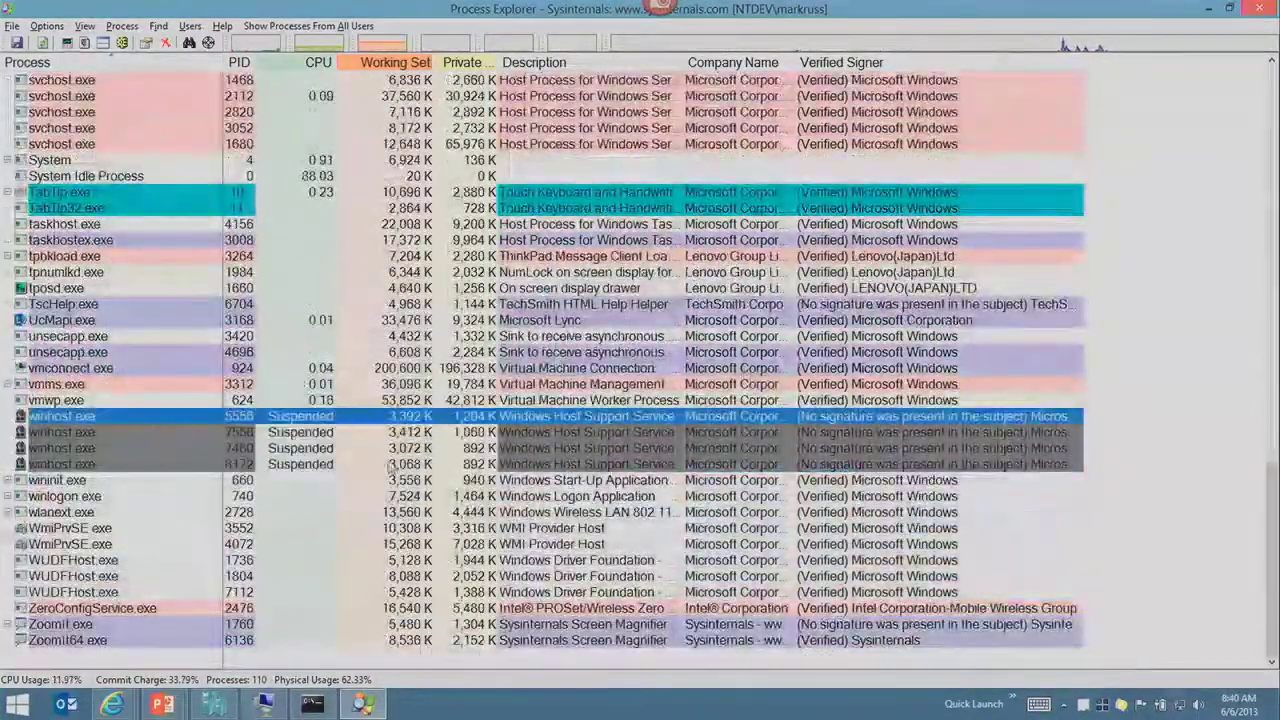
pyautogui.press('Delete')
pyautogui.press('Return')
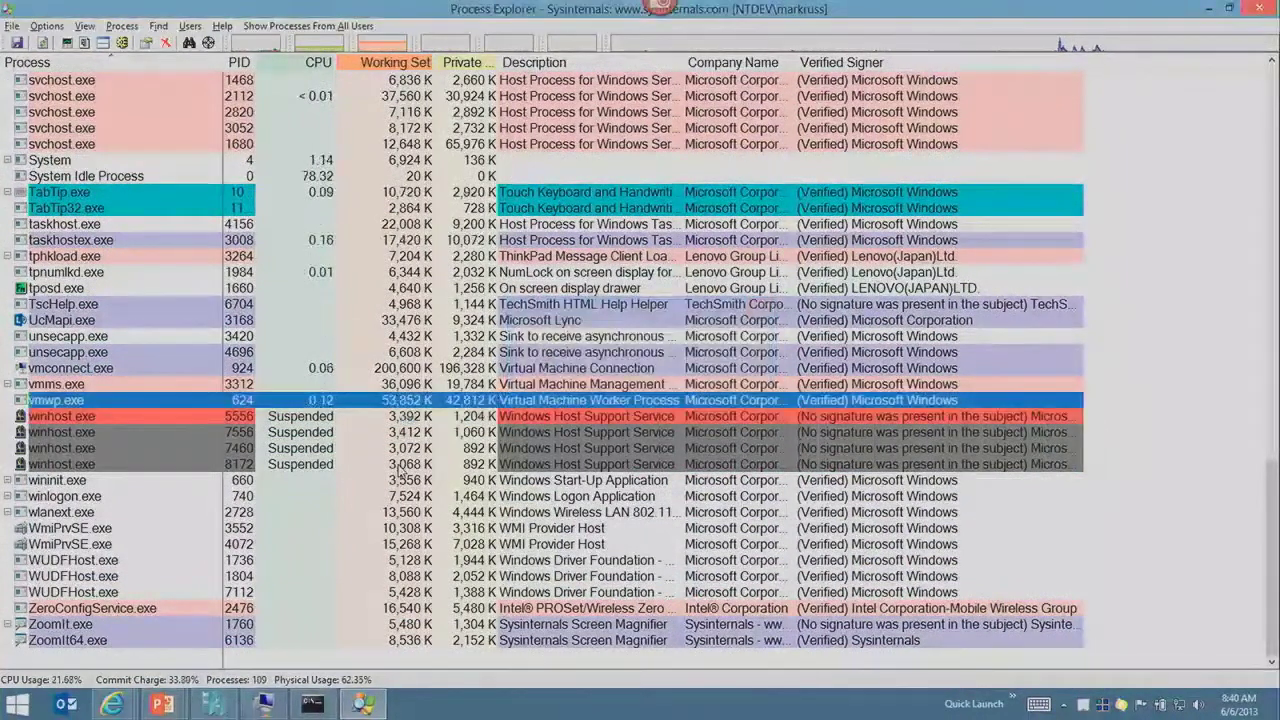
pyautogui.press('Down')
pyautogui.press('Down')
pyautogui.press('Delete')
pyautogui.press('Return')
pyautogui.press('Down')
pyautogui.press('Down')
pyautogui.press('Delete')
pyautogui.press('Return')
pyautogui.press('Down')
pyautogui.press('Delete')
pyautogui.press('Return')
pyautogui.press('Up')
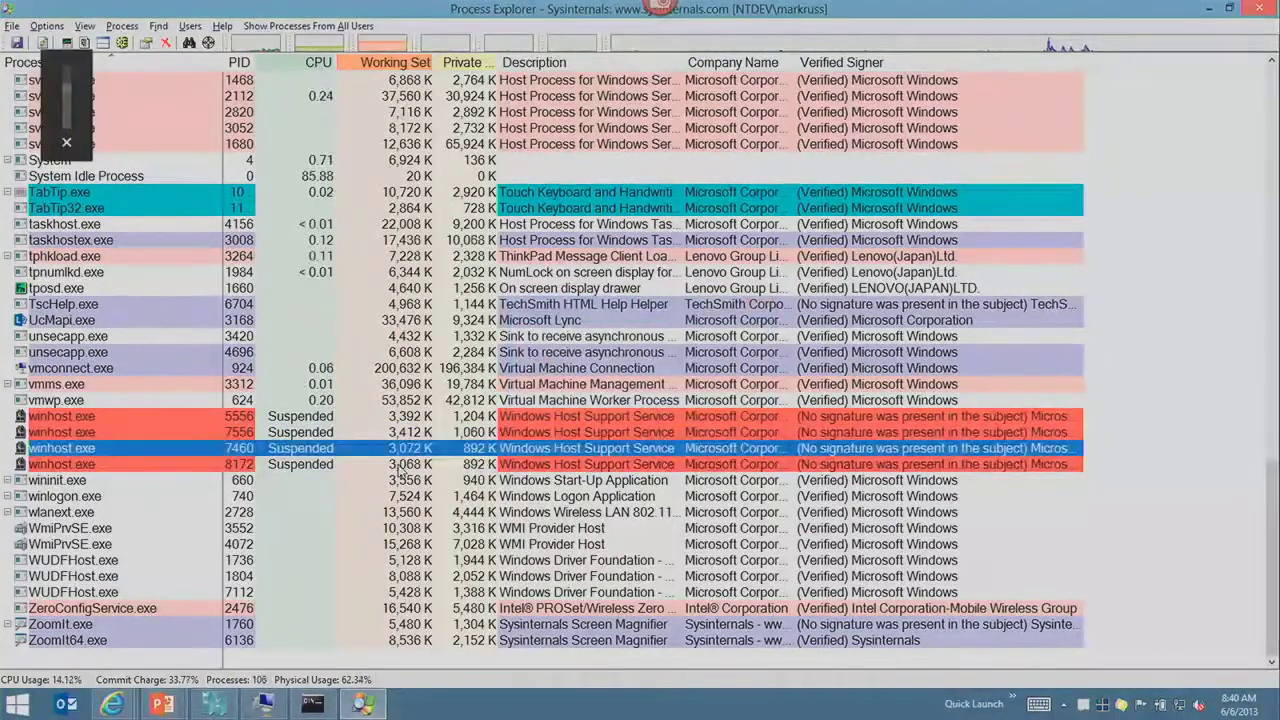
# Switch the process list to tree view and scroll down to the suspended winhost.exe entries
pyautogui.click(722, 246)
pyautogui.click(710, 320)
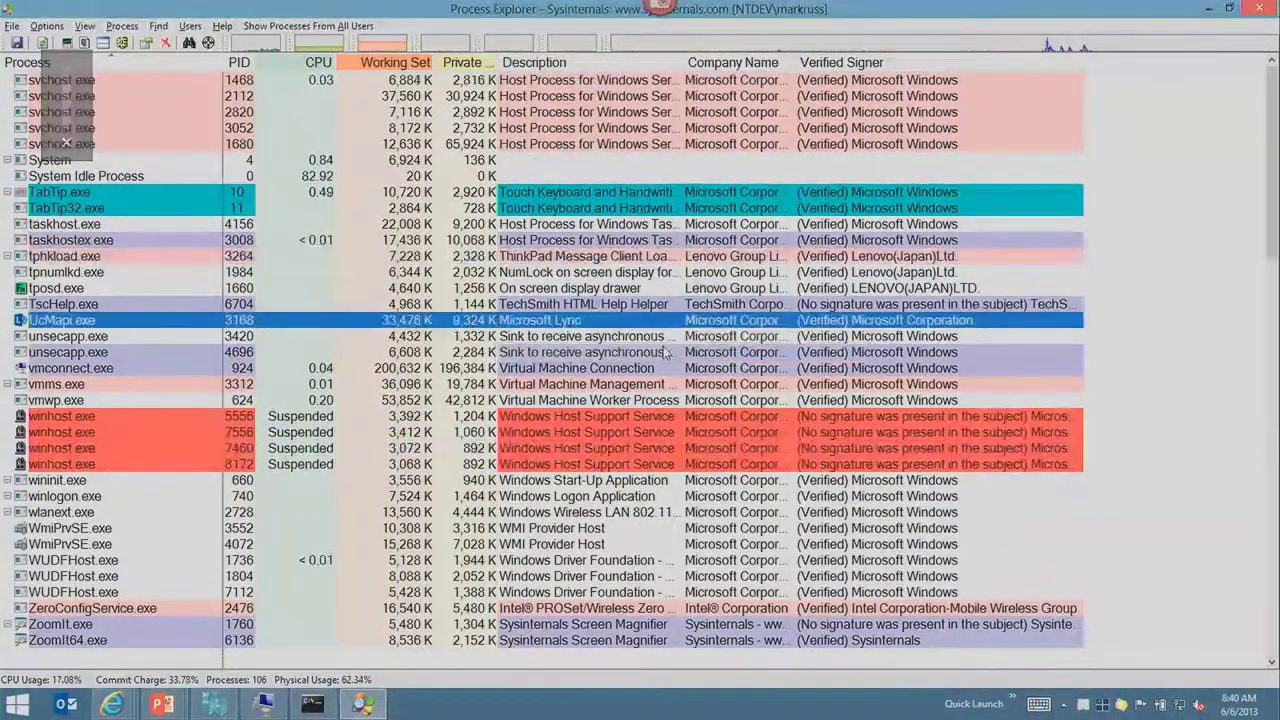
pyautogui.hotkey('ctrl', 't')
pyautogui.scroll(-20, 620, 400)
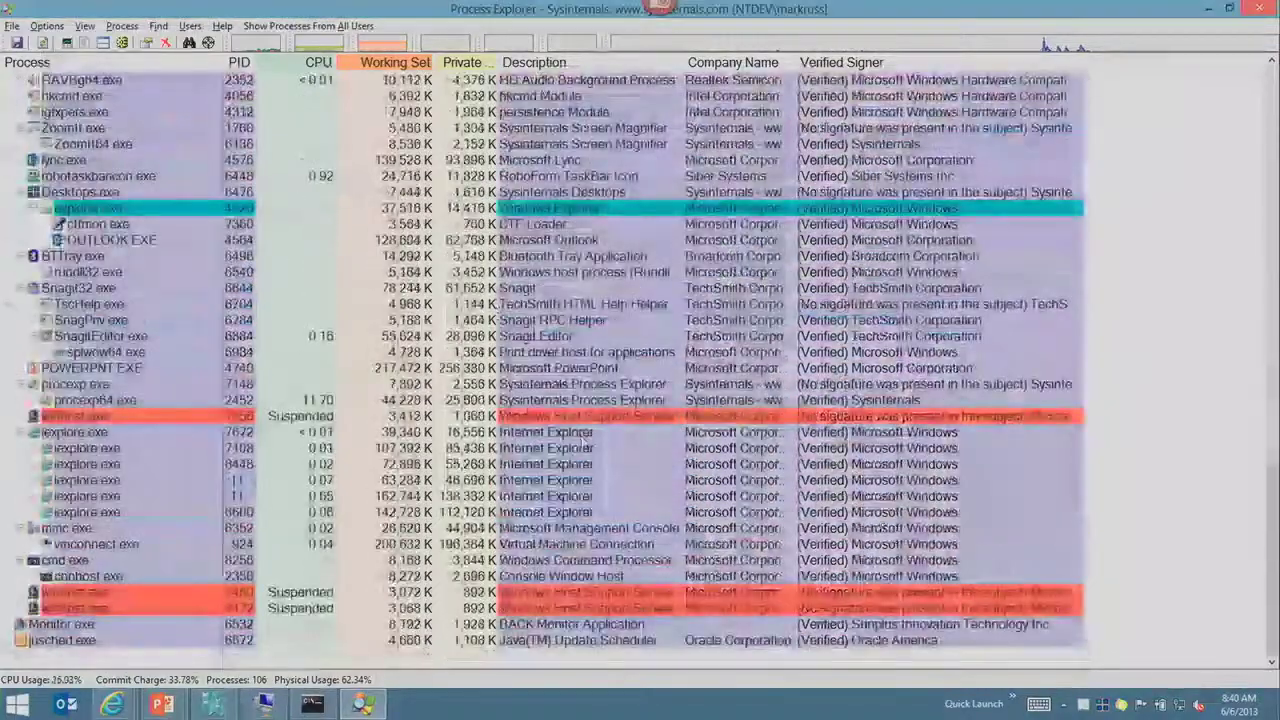
# Scroll back up the process list
pyautogui.scroll(2, 584, 449)
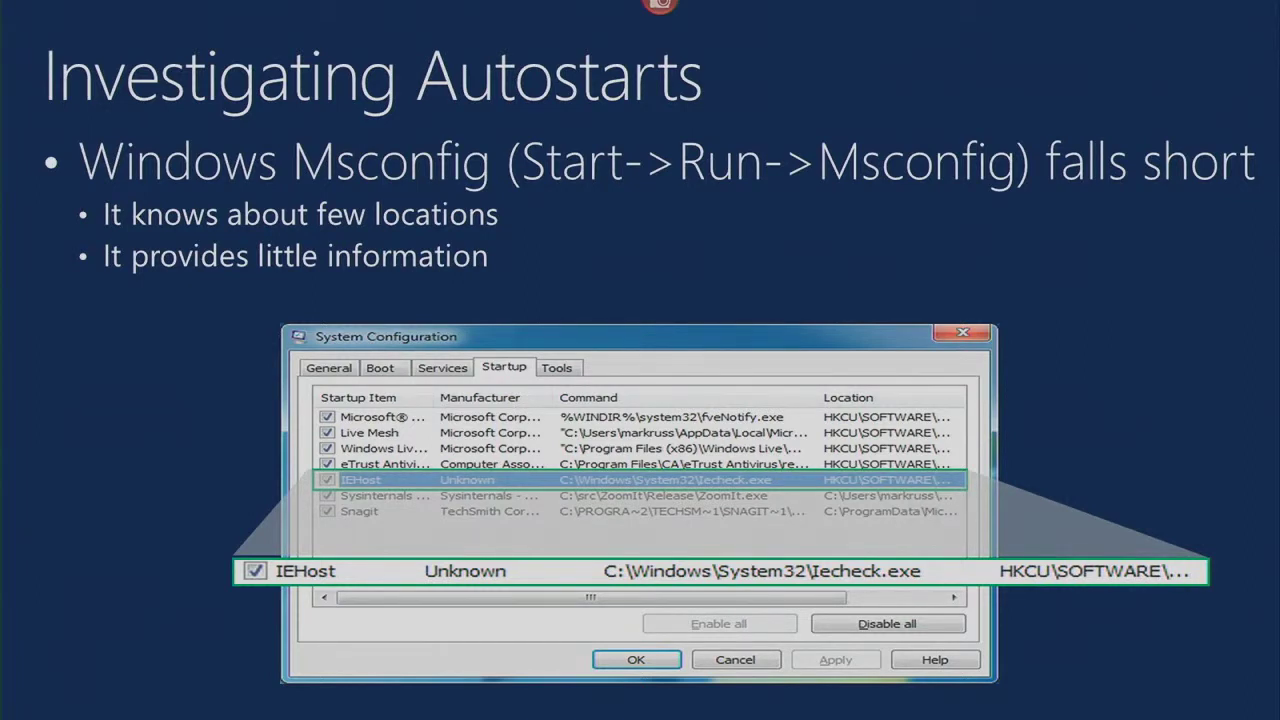
pyautogui.press('super')
pyautogui.write('msconfig')
pyautogui.press('Return')
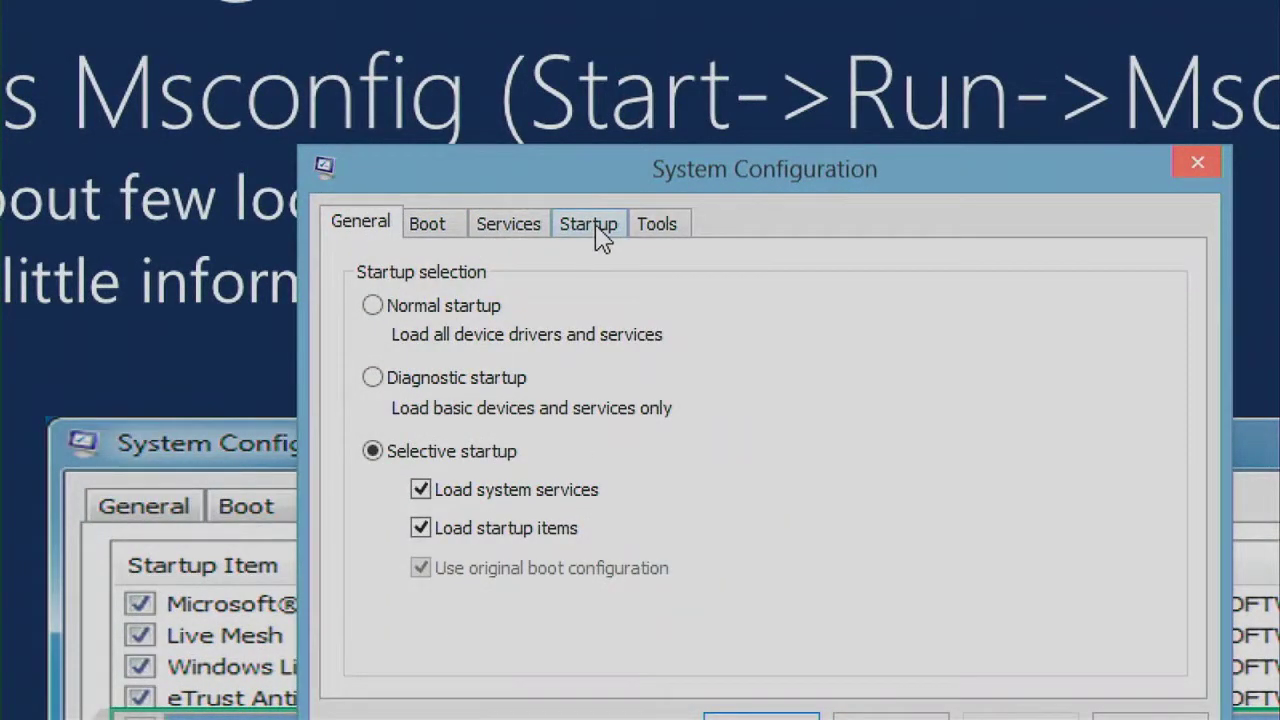
pyautogui.click(596, 230)
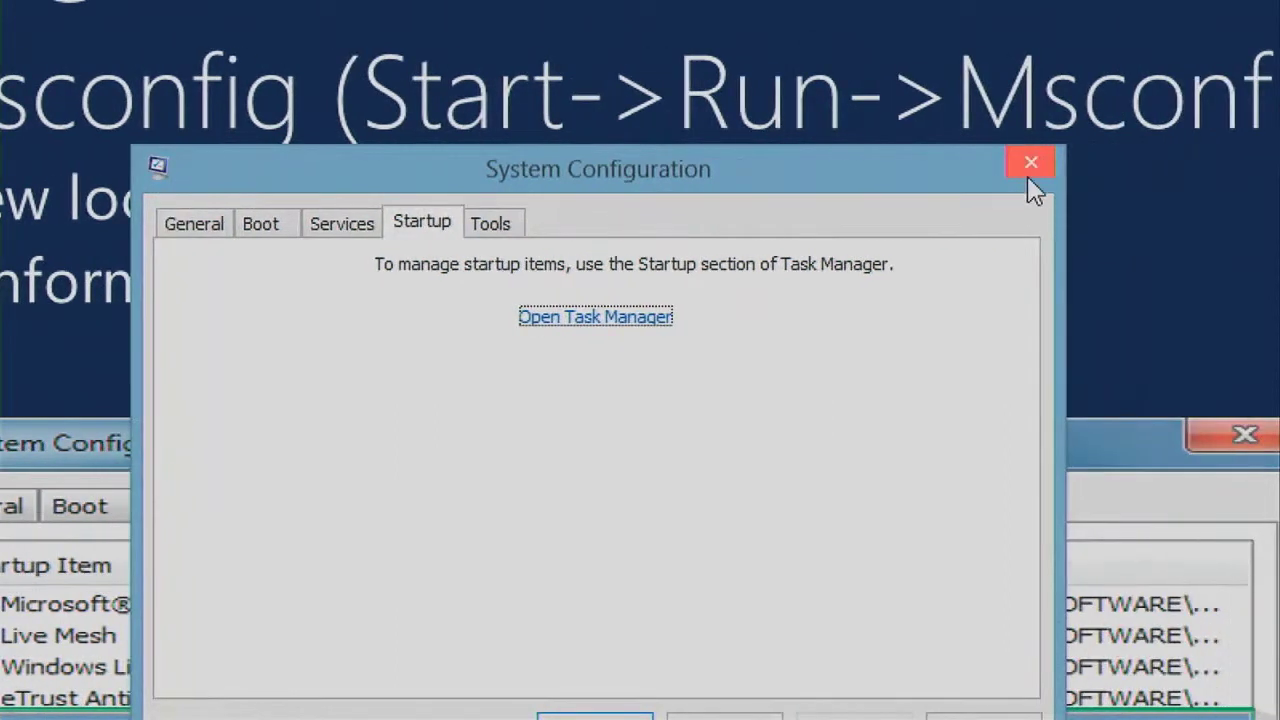
pyautogui.click(1029, 175)
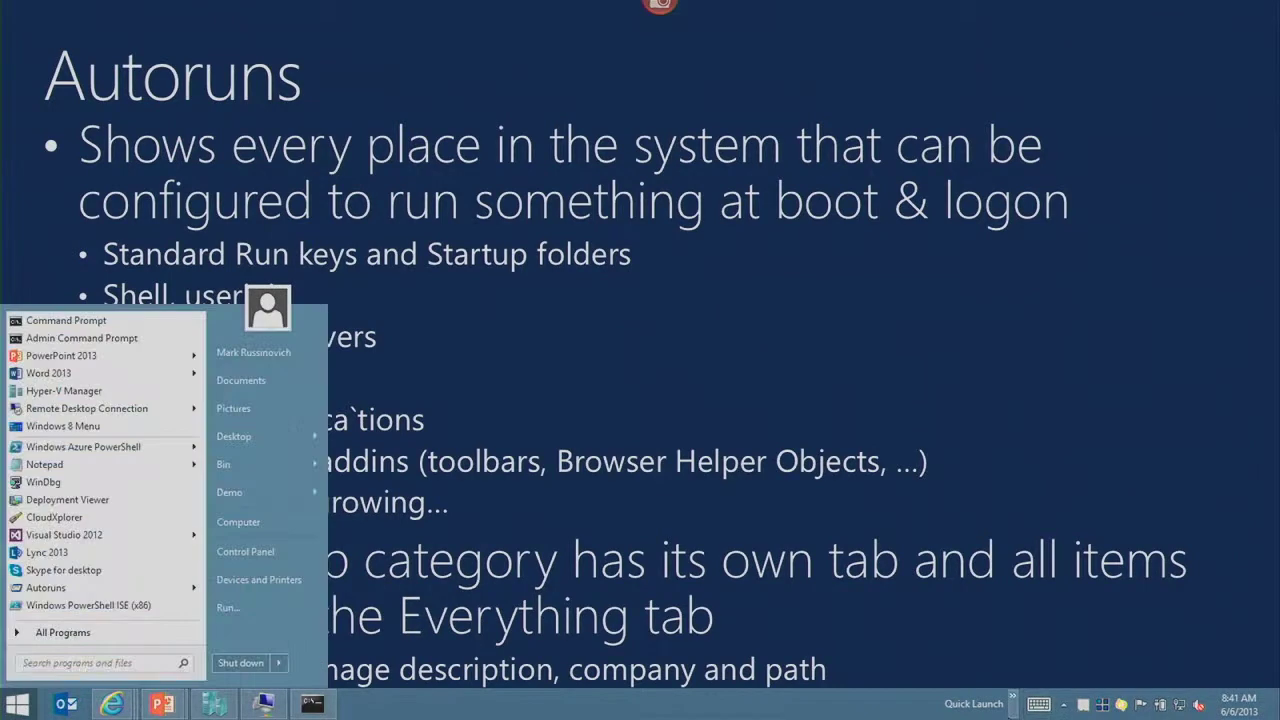
# Launch Autoruns from Quick Launch as administrator and browse its Everything tab entries
pyautogui.click(1012, 699)
pyautogui.click(1040, 406)
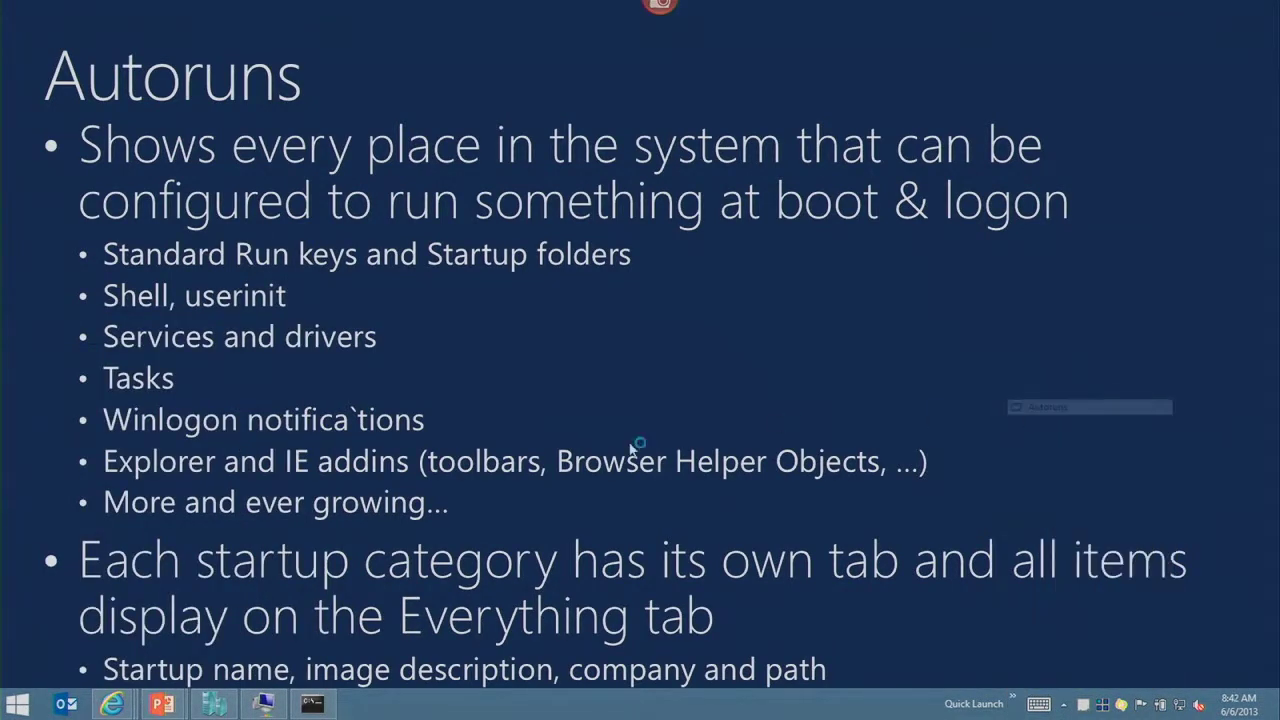
pyautogui.click(710, 384)
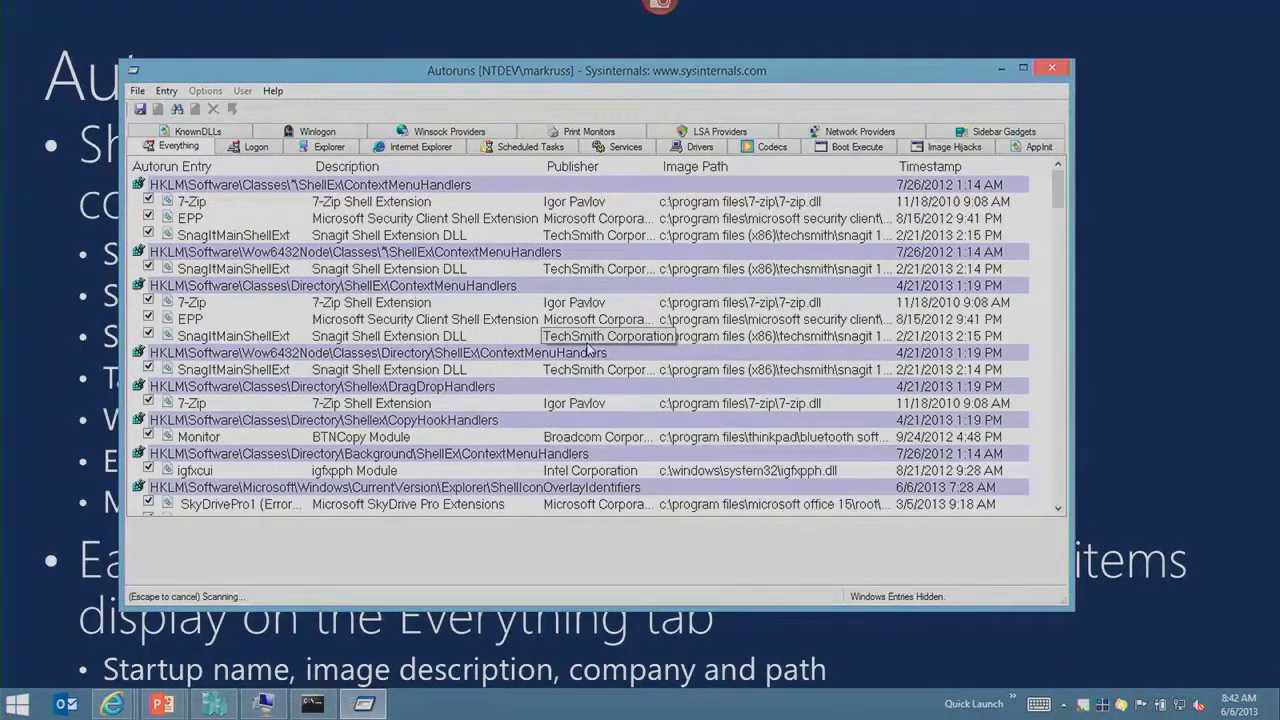
pyautogui.click(628, 254)
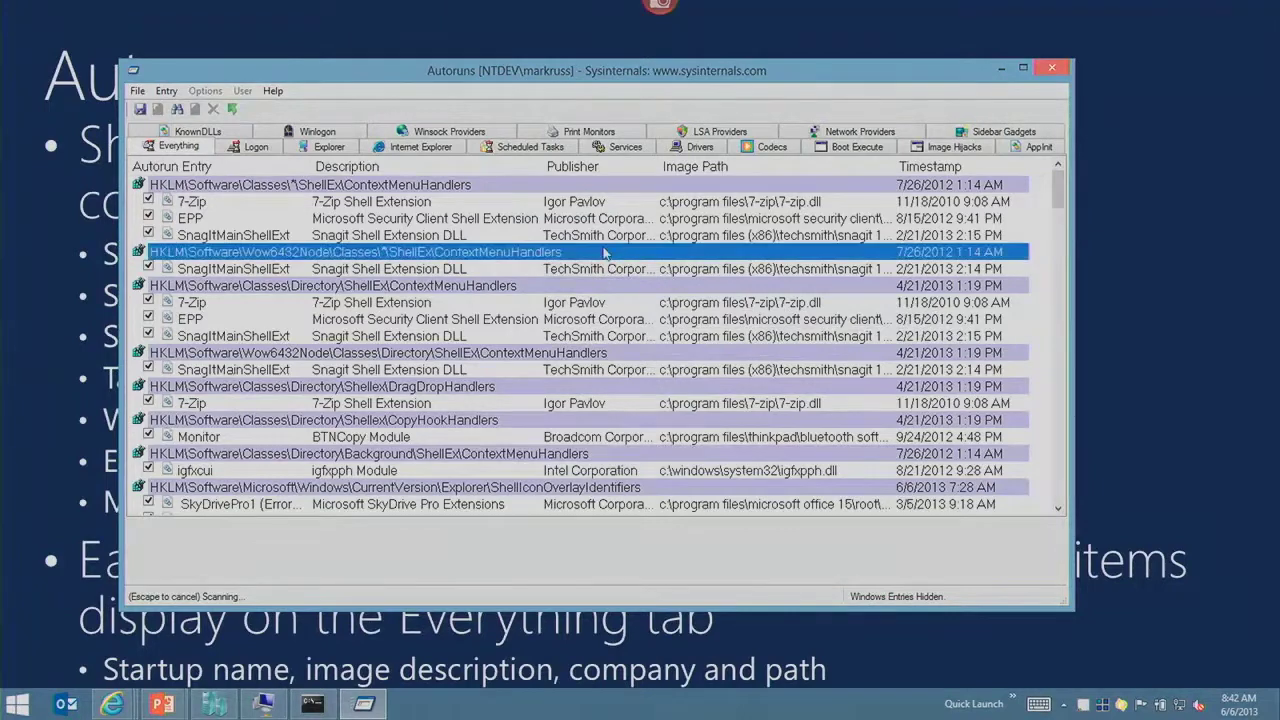
pyautogui.scroll(-20, 604, 254)
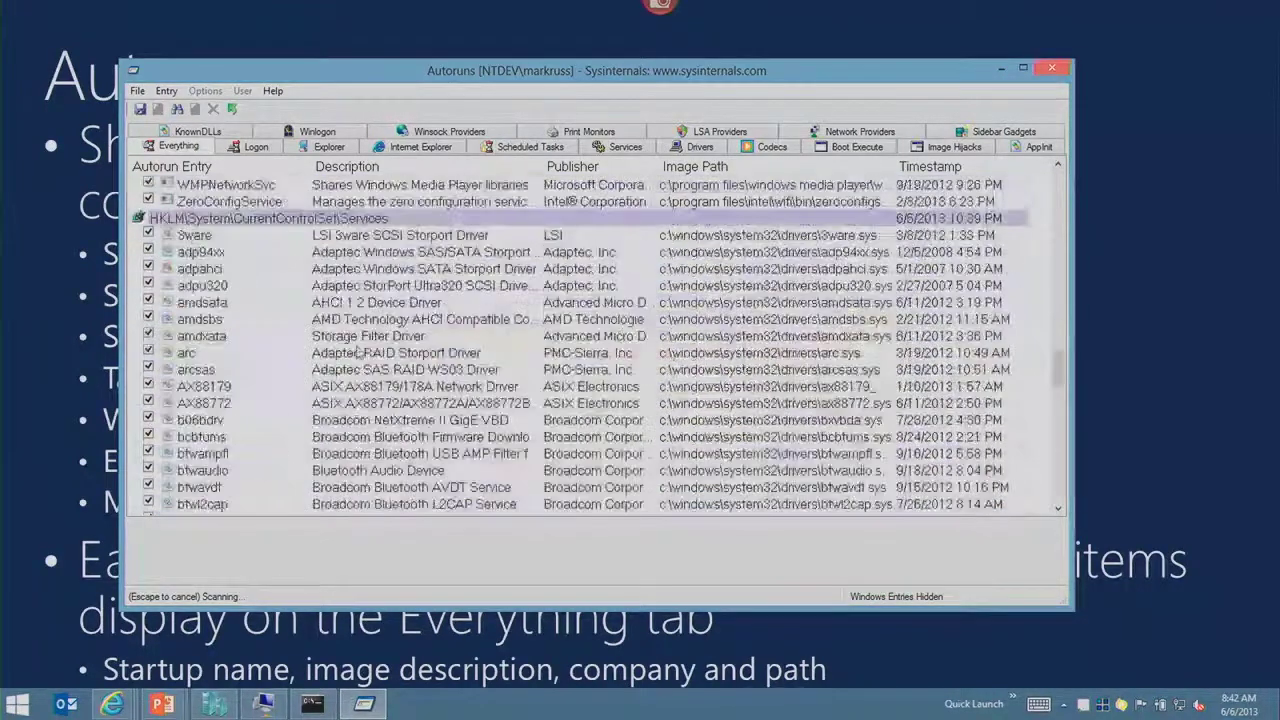
pyautogui.scroll(20, 359, 351)
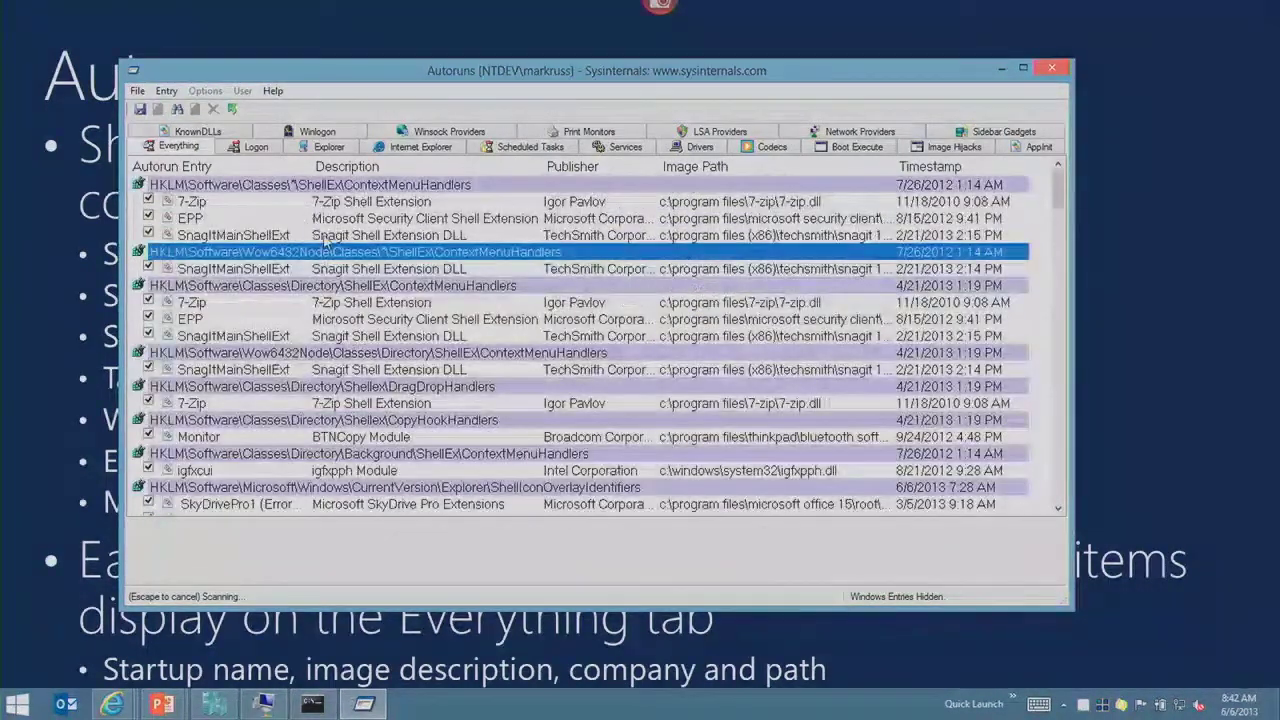
pyautogui.click(397, 266)
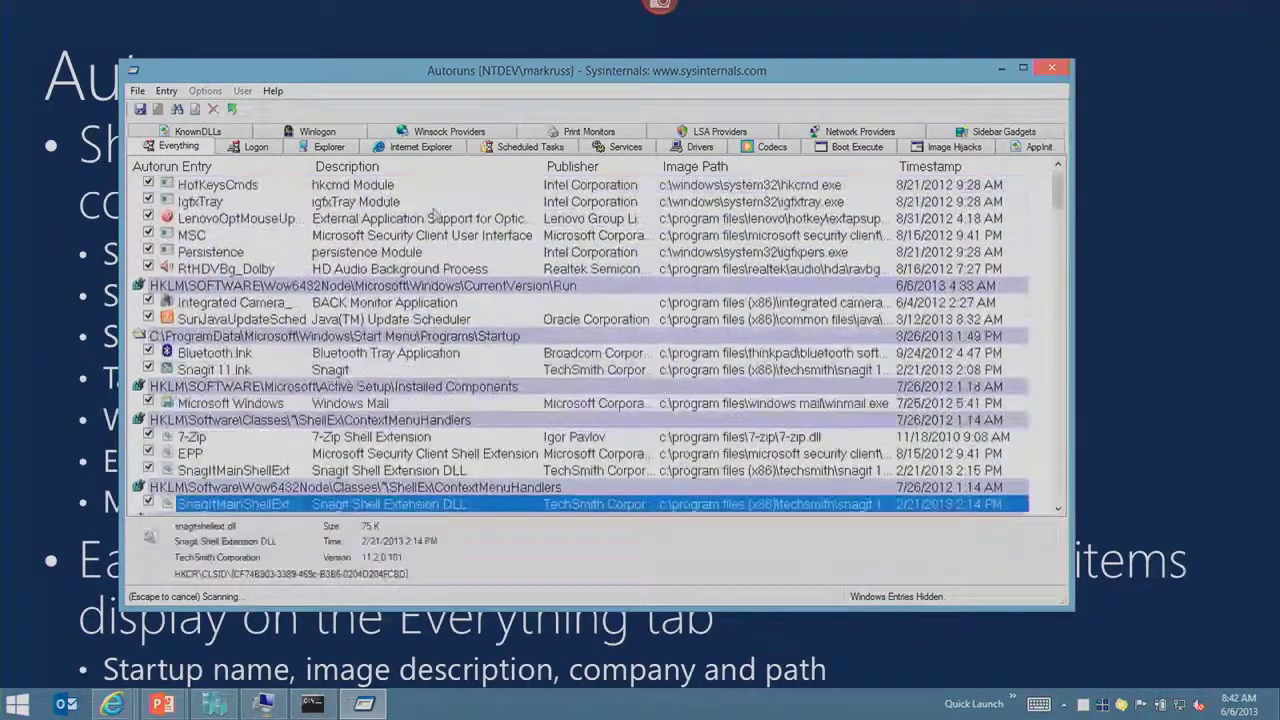
pyautogui.click(242, 220)
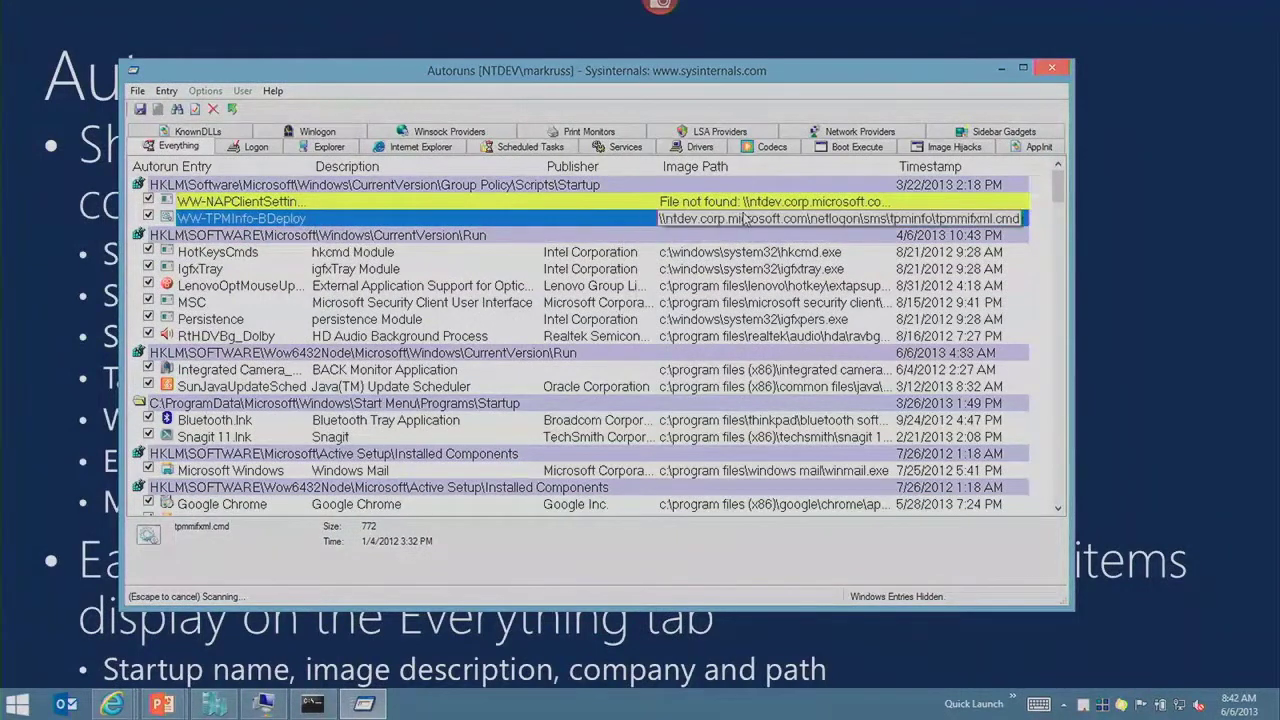
pyautogui.click(338, 339)
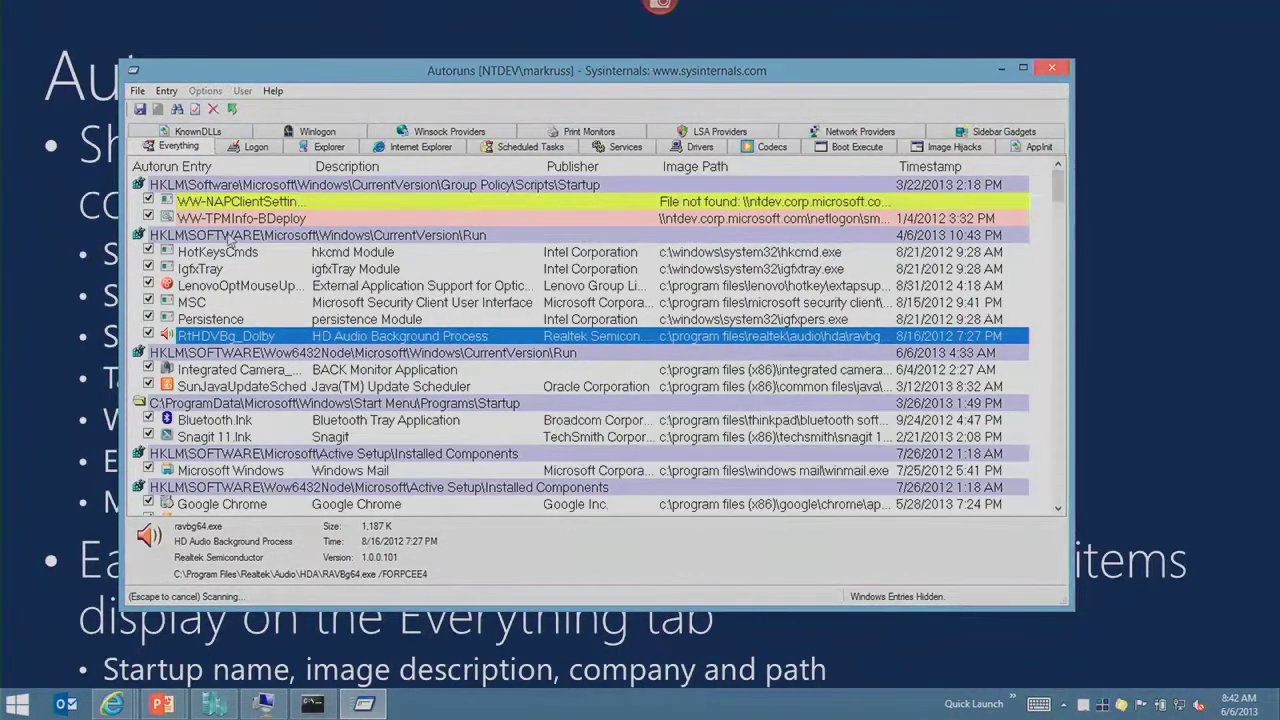
pyautogui.click(459, 259)
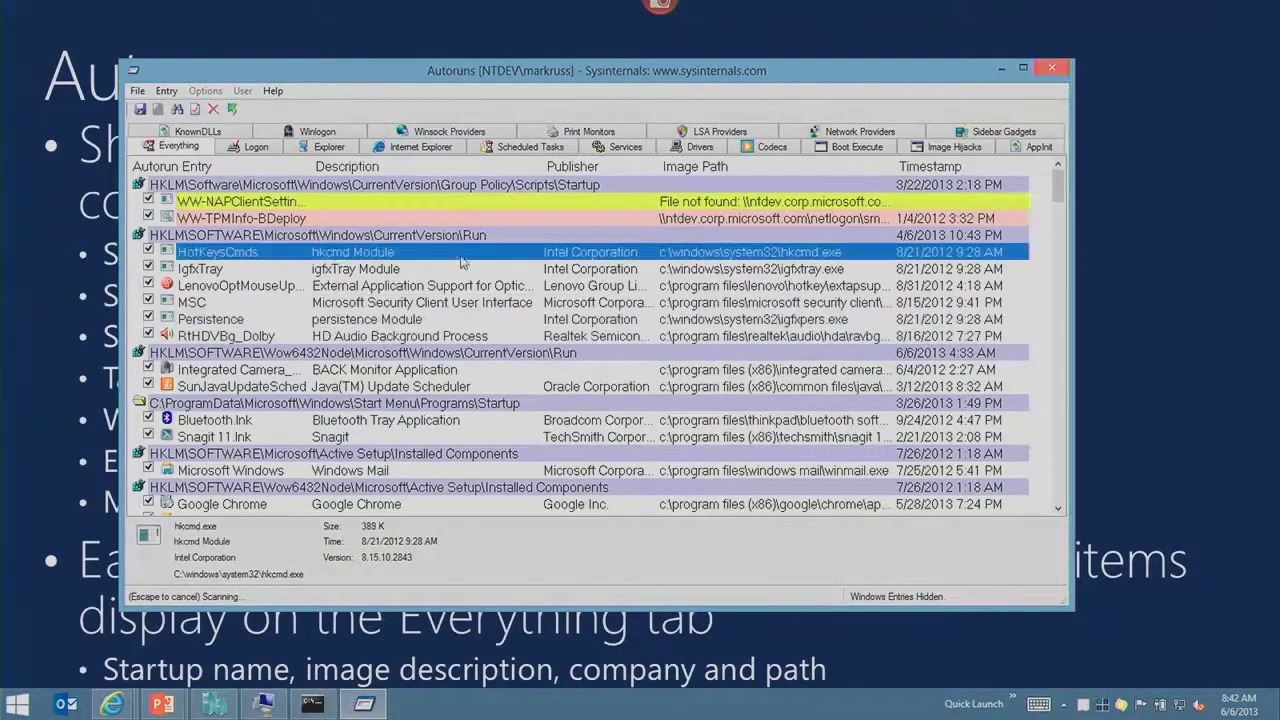
pyautogui.click(409, 322)
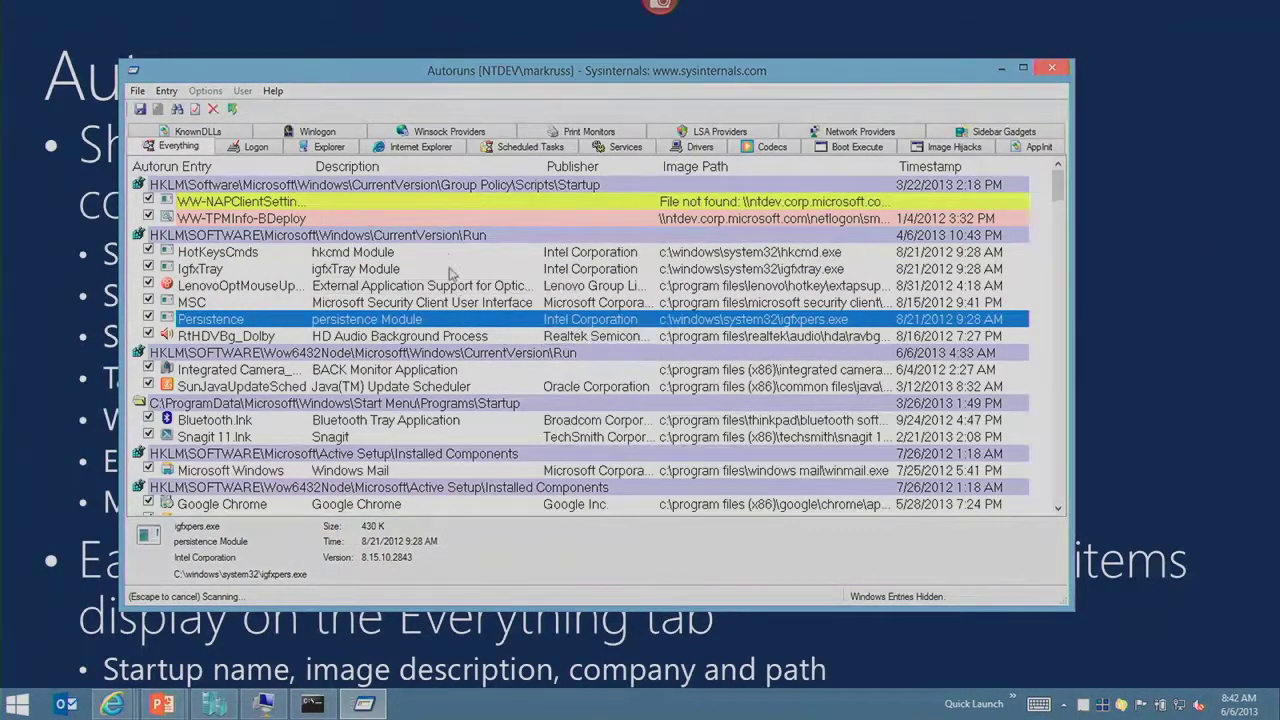
pyautogui.click(419, 356)
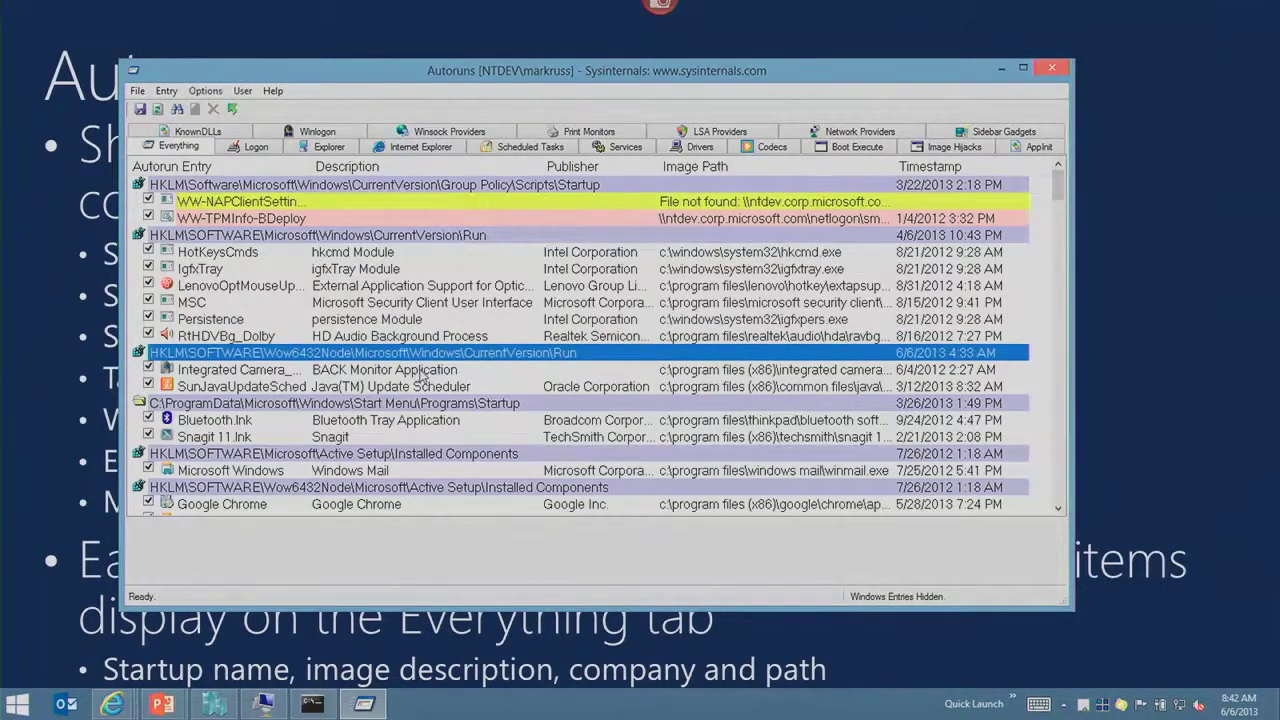
# Turn on 'Hide Microsoft entries' and 'Verify code signatures' in Autoruns' Filter Options
pyautogui.click(205, 91)
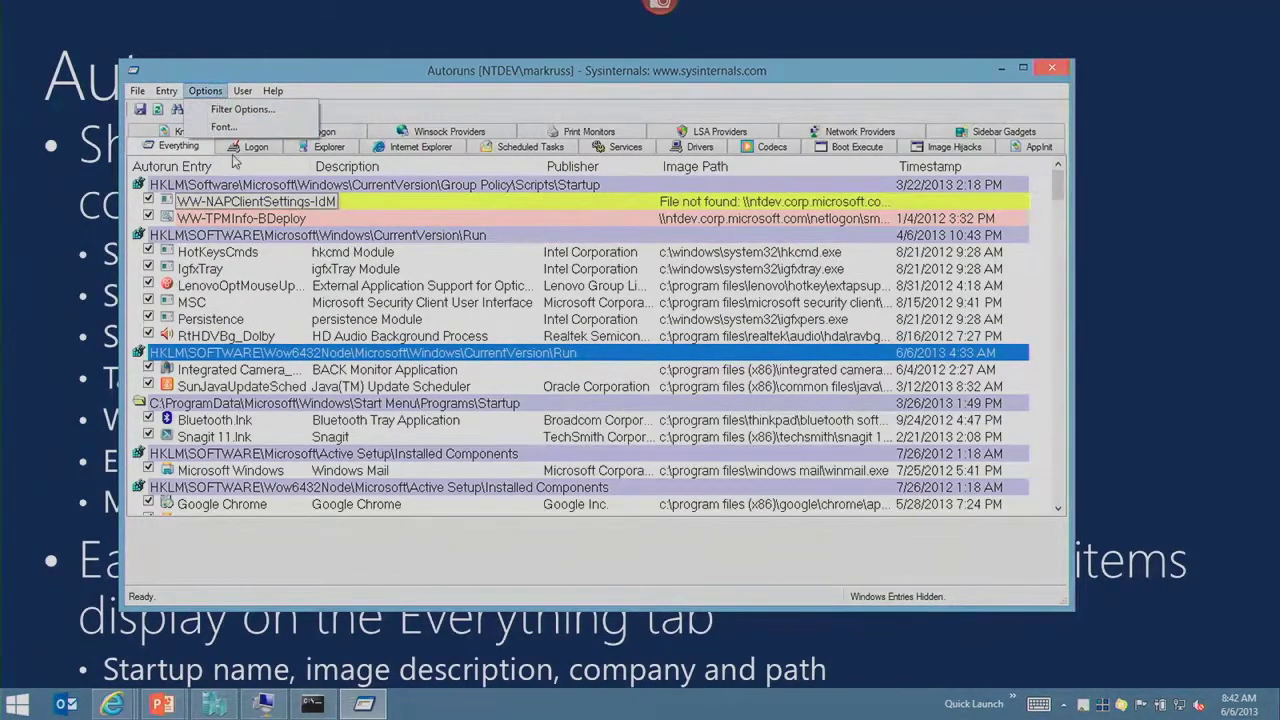
pyautogui.click(232, 105)
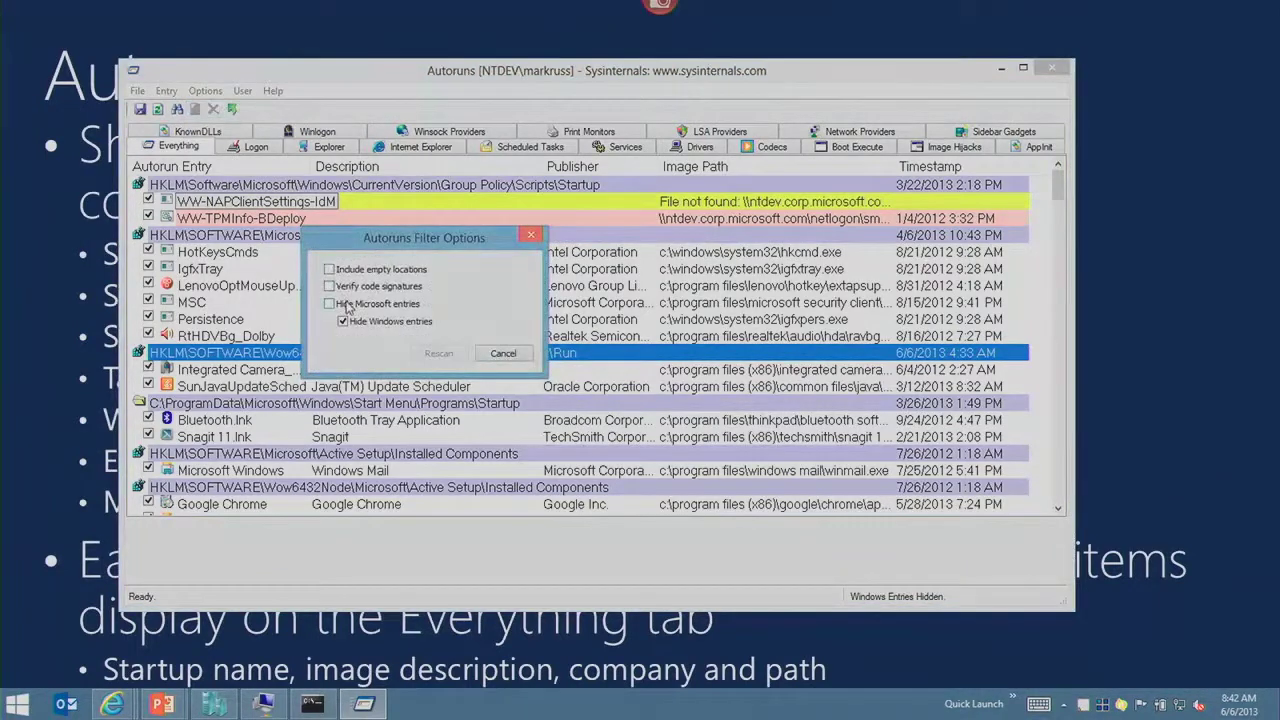
pyautogui.click(330, 303)
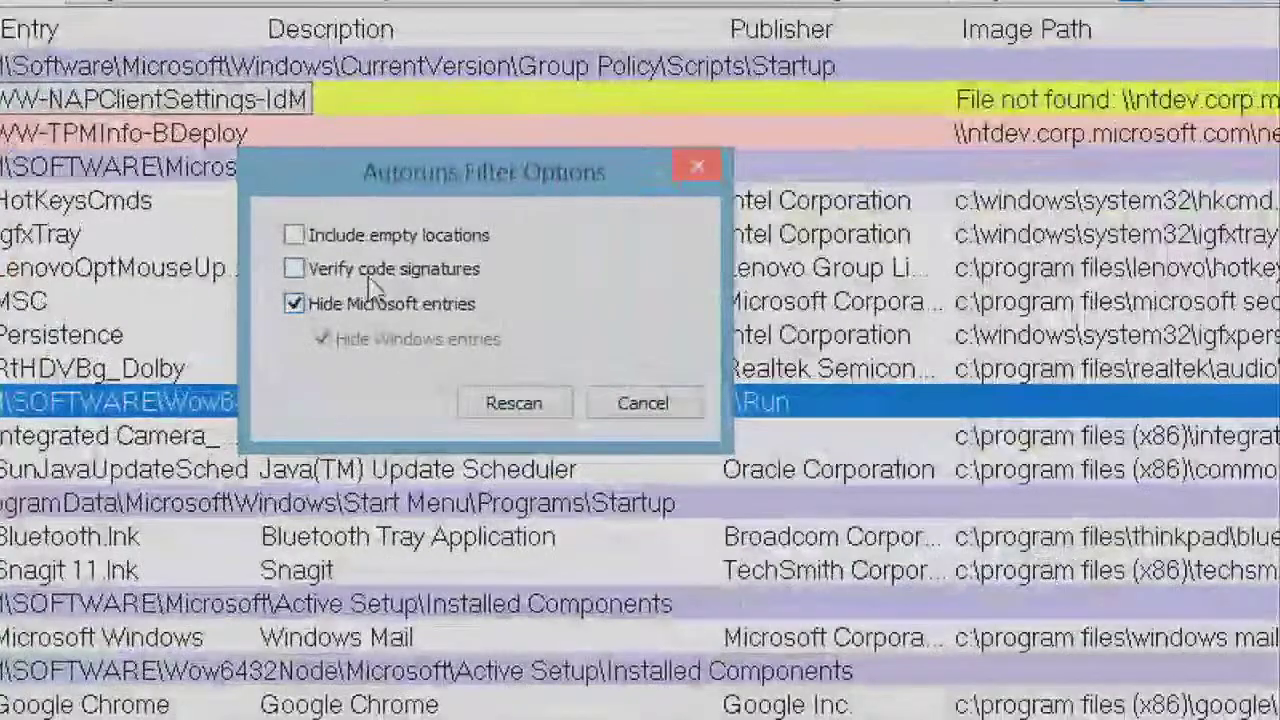
pyautogui.click(384, 267)
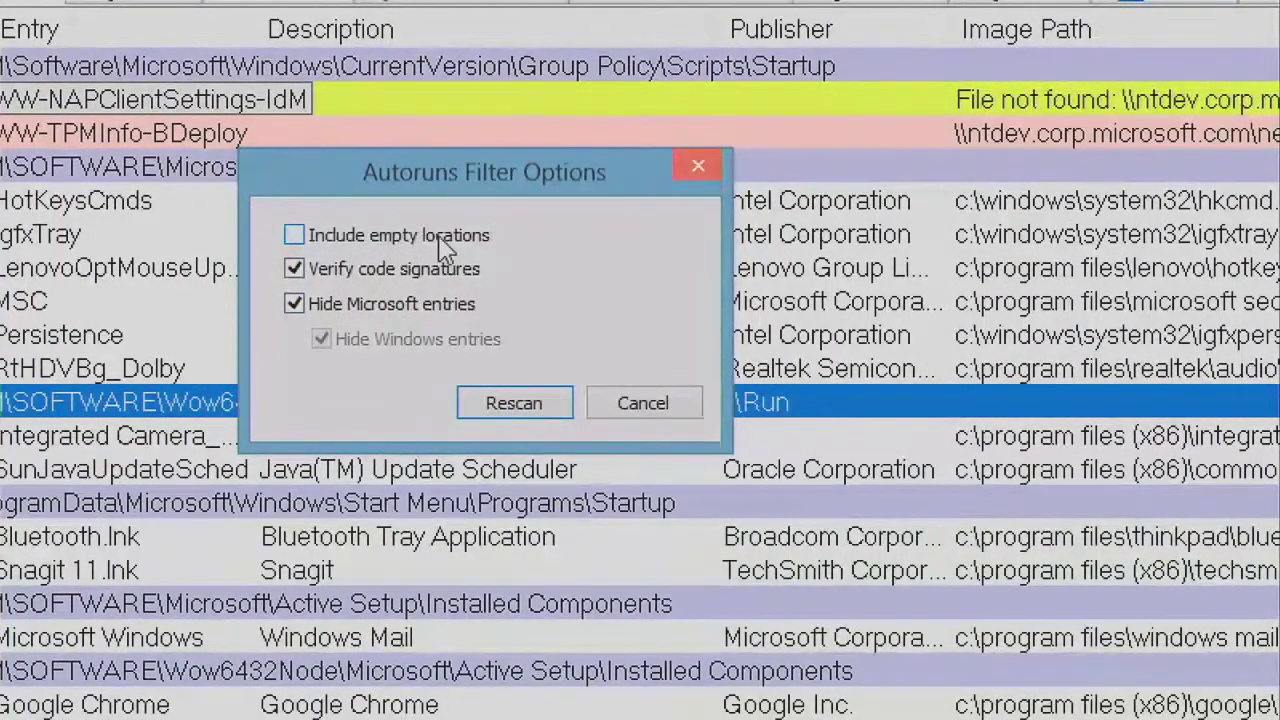
# Rescan autostarts and inspect the unverified 7-Zip and the Snagit shell extension entries
pyautogui.click(512, 403)
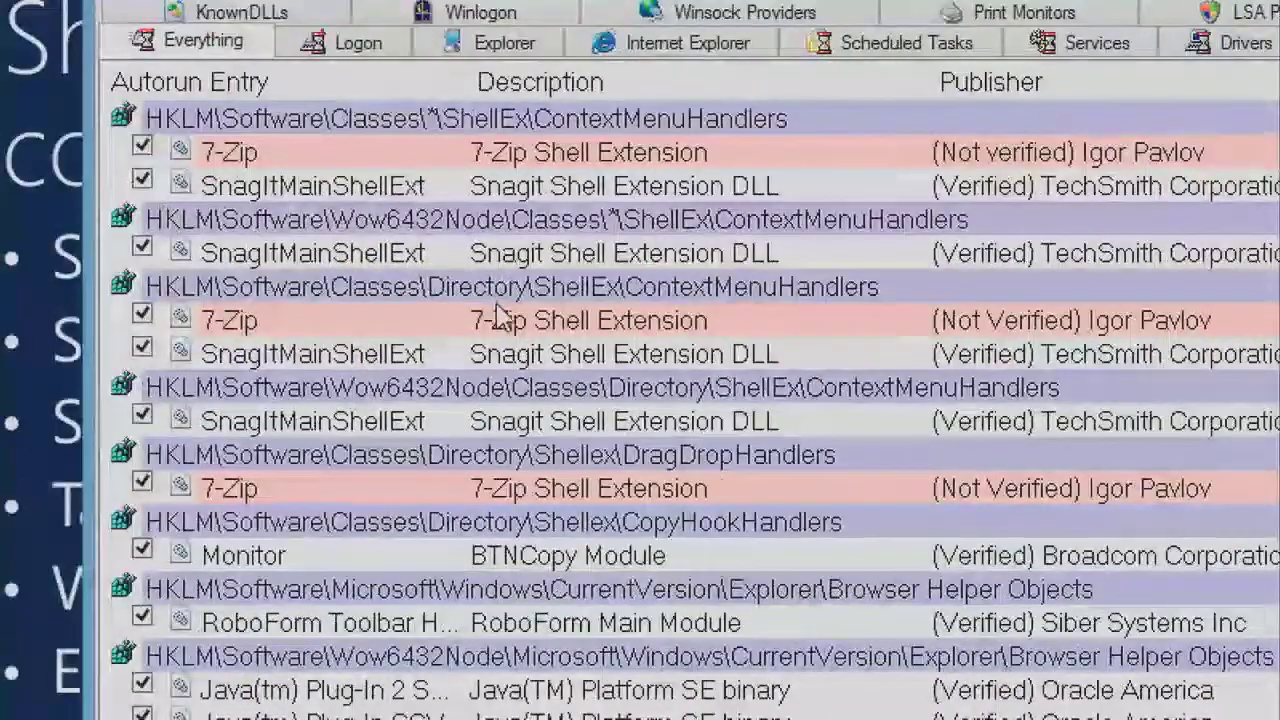
pyautogui.click(513, 322)
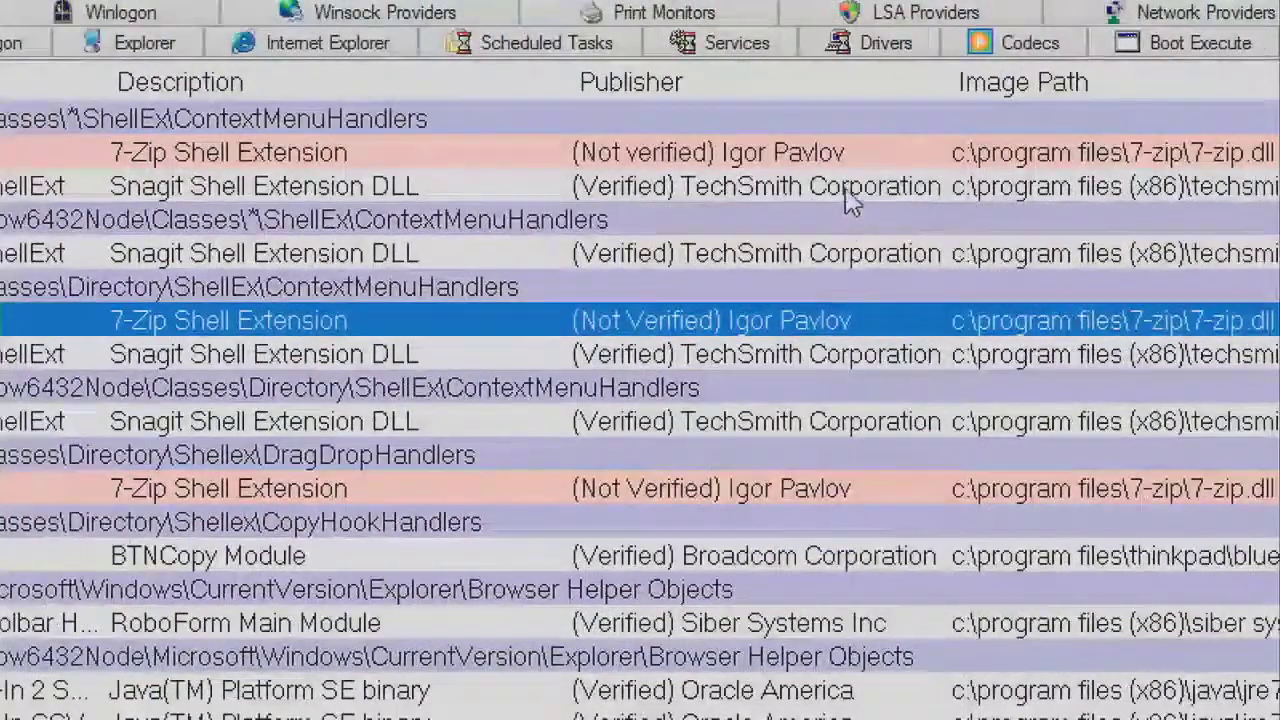
pyautogui.click(846, 196)
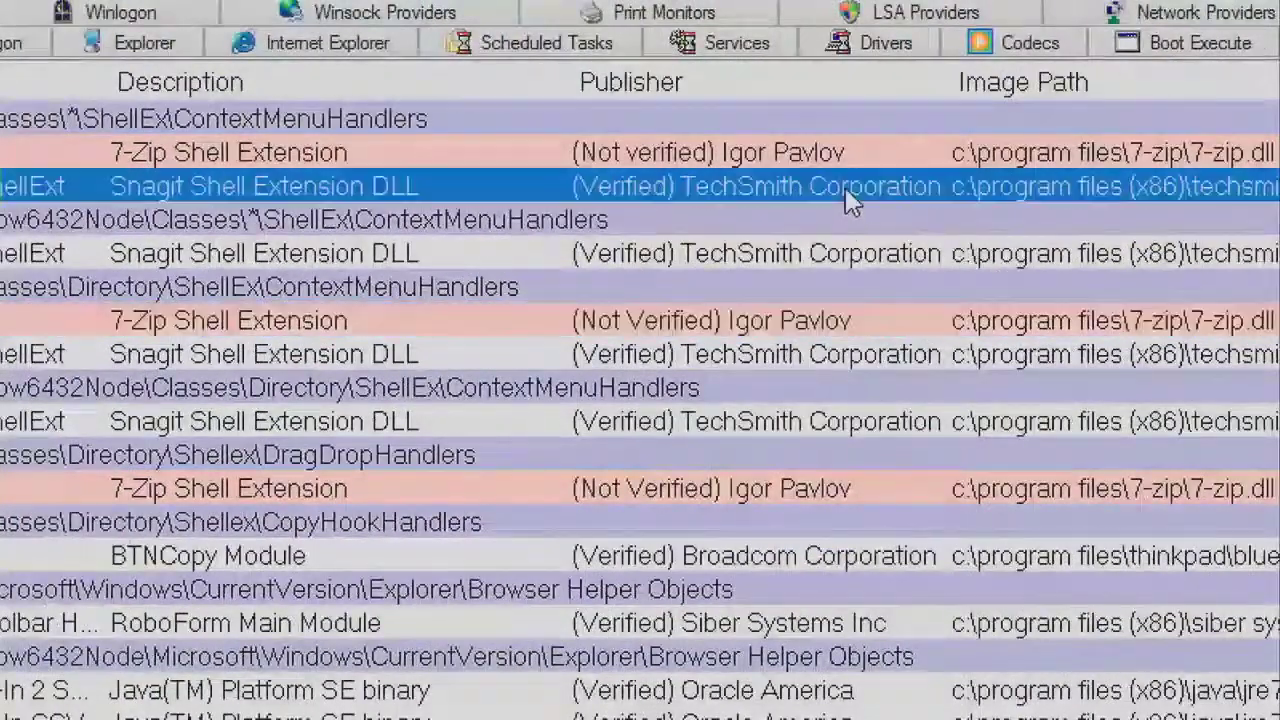
pyautogui.click(830, 252)
pyautogui.scroll(1, 77, 313)
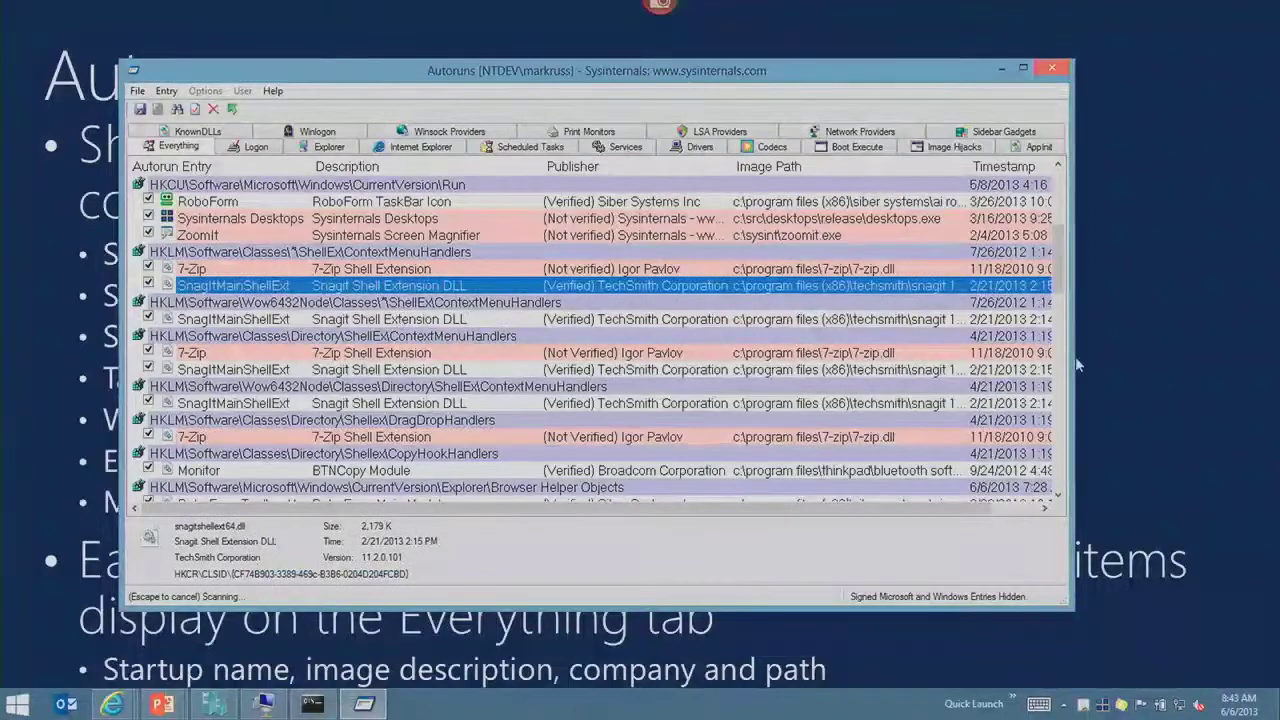
pyautogui.scroll(-15, 875, 415)
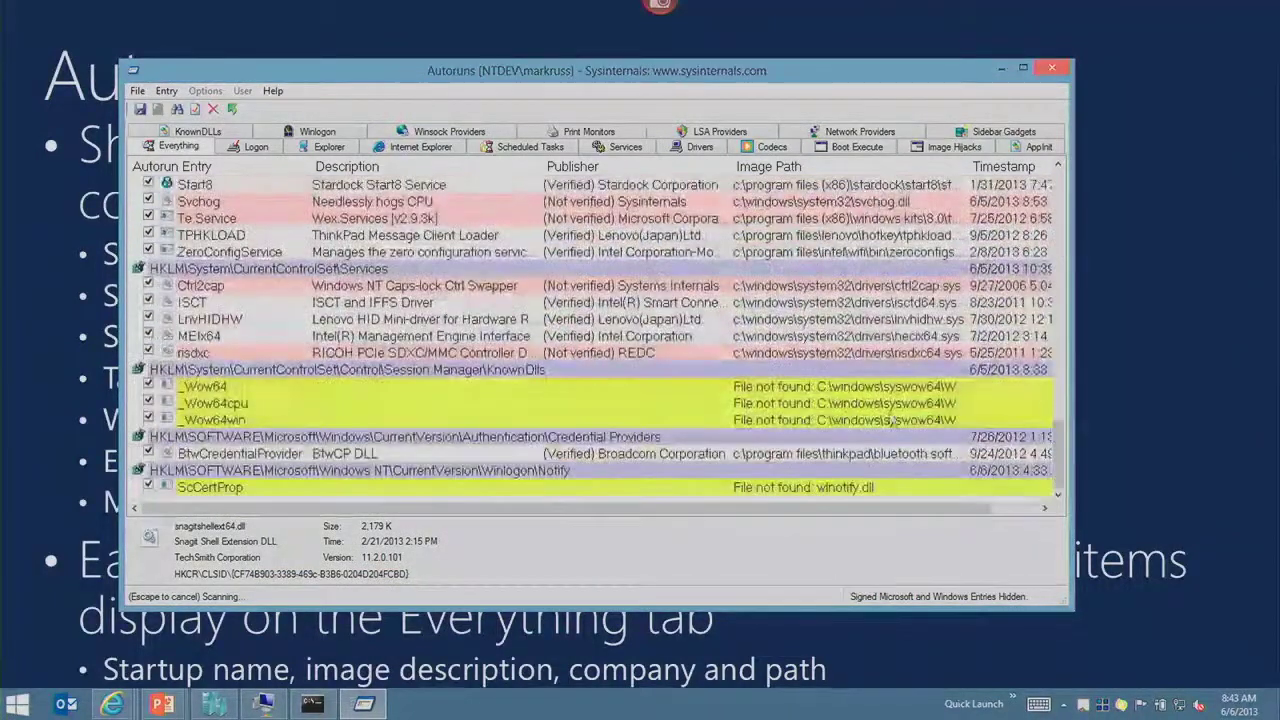
# Inspect the _Wow64cpu and ScCertProp entries, then list only the Logon autostarts
pyautogui.click(774, 403)
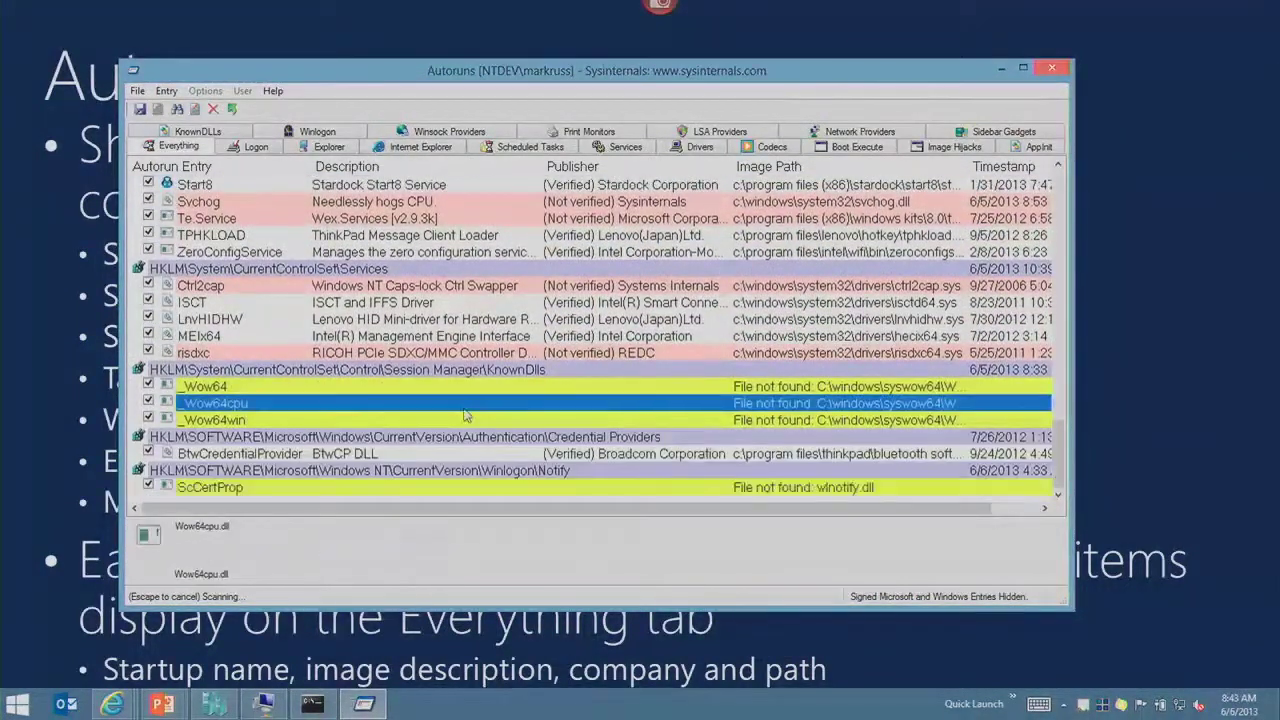
pyautogui.click(360, 488)
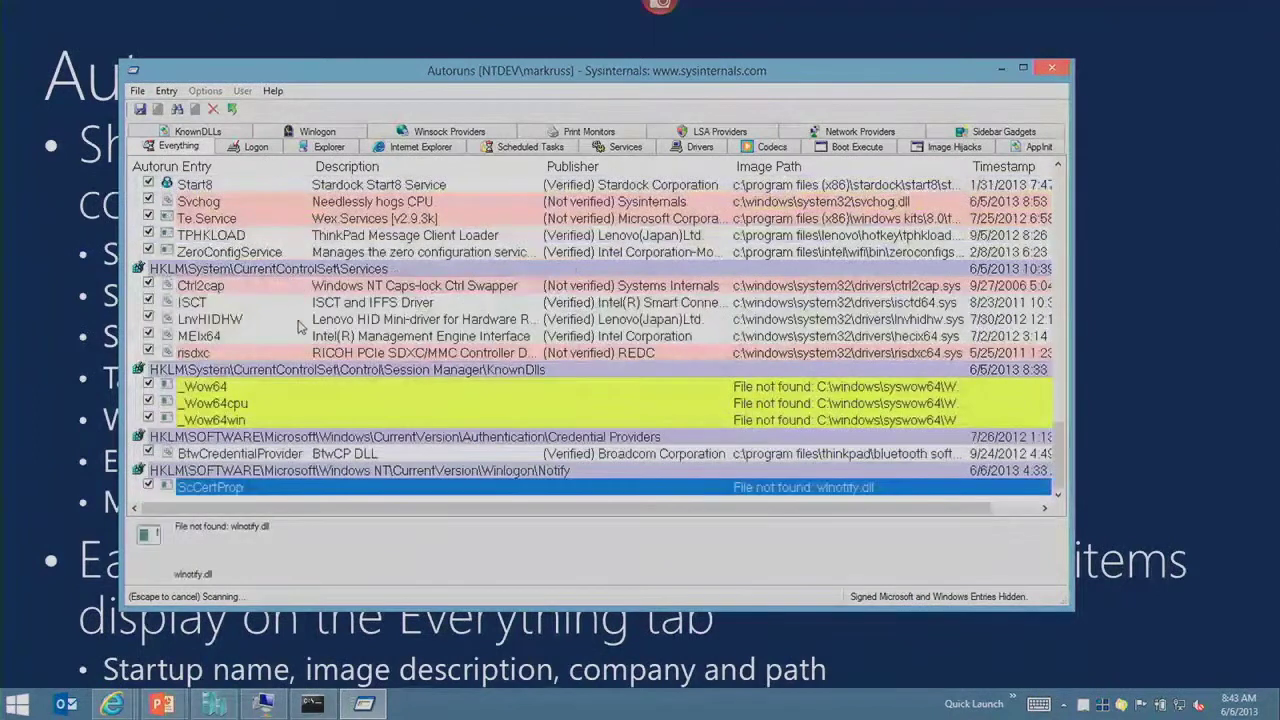
pyautogui.click(270, 148)
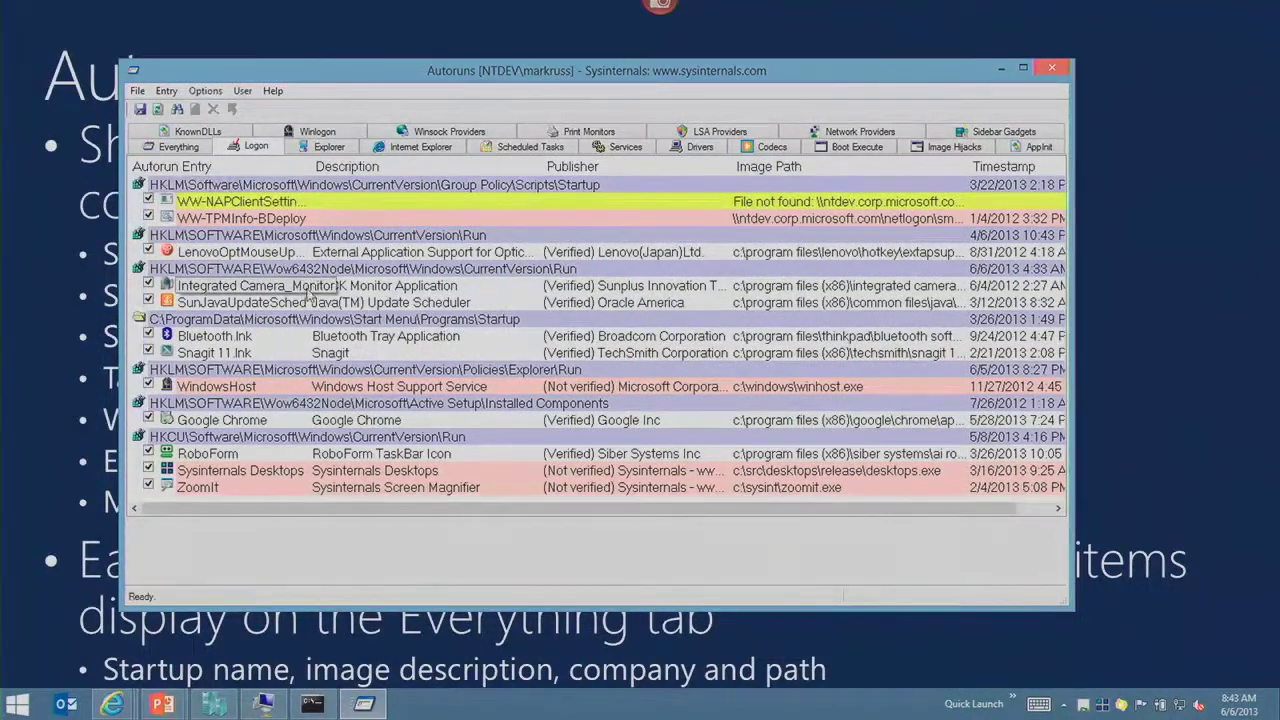
# Jump from the WindowsHost logon entry to its registry key in Registry Editor
pyautogui.click(308, 288)
pyautogui.click(288, 388)
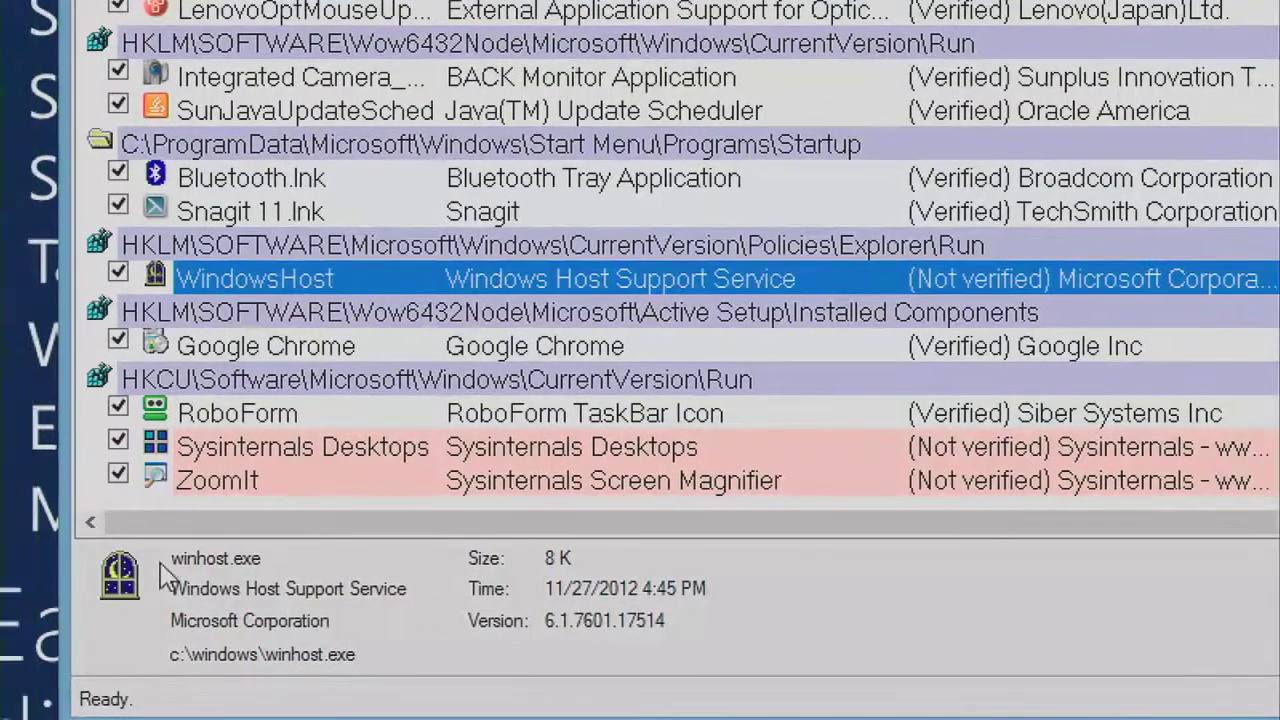
pyautogui.rightClick(366, 269)
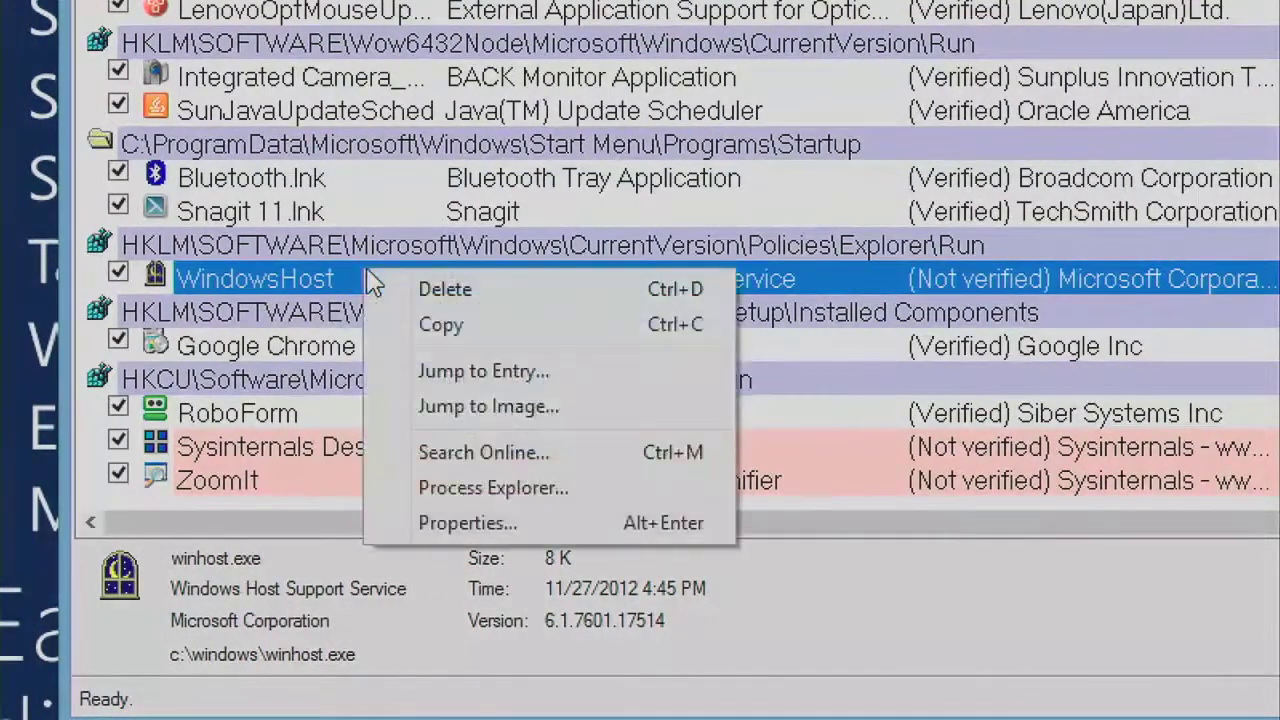
pyautogui.click(484, 371)
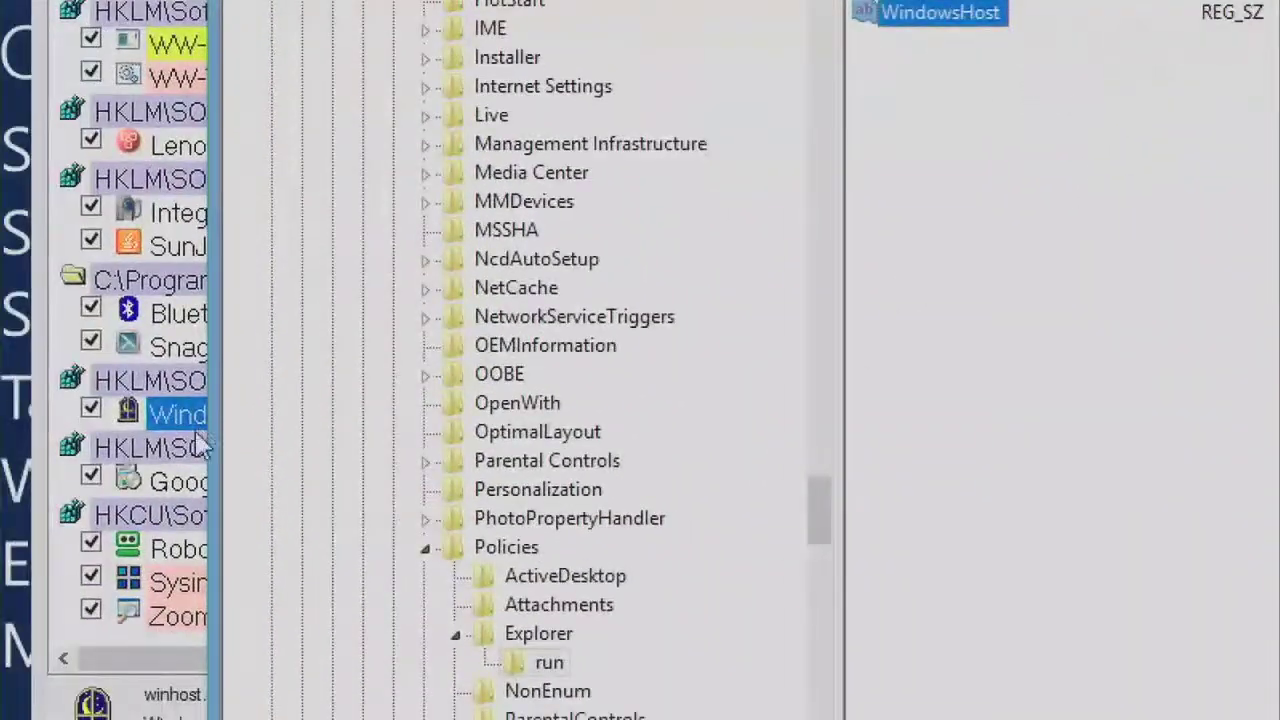
# Bring Autoruns back to the front and reselect the WindowsHost entry
pyautogui.click(203, 432)
pyautogui.rightClick(206, 420)
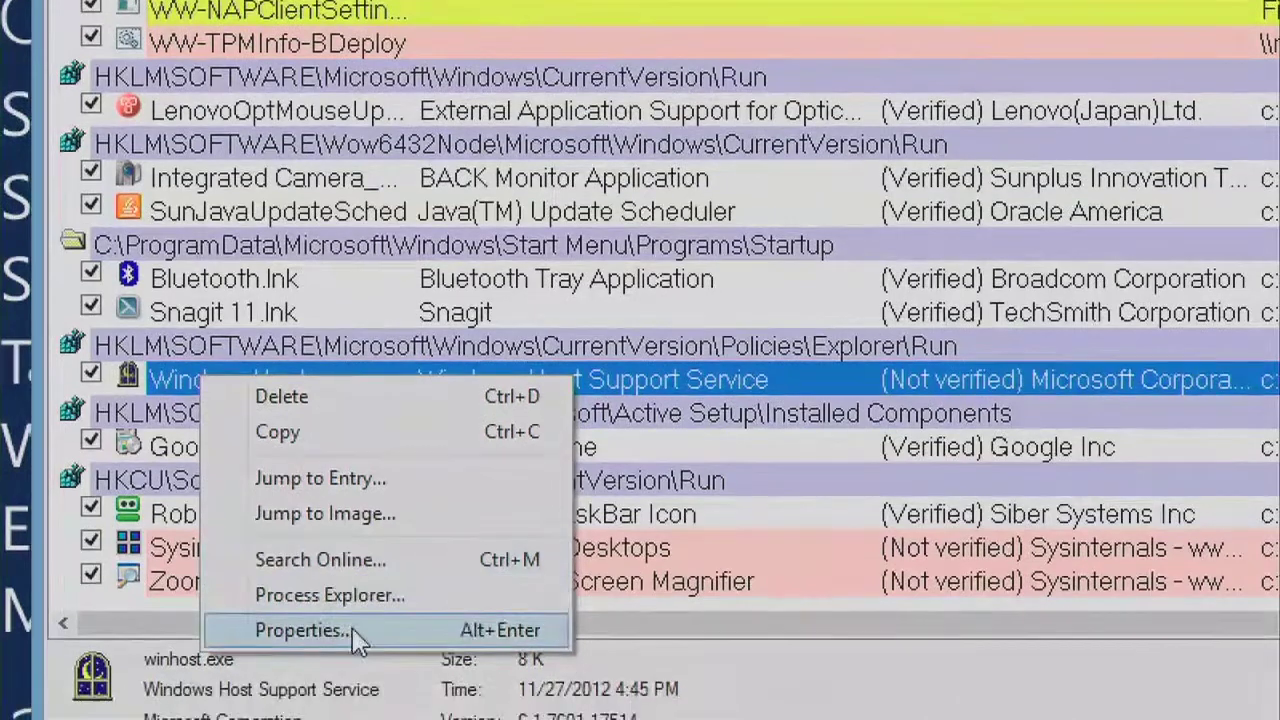
pyautogui.click(746, 478)
pyautogui.click(325, 385)
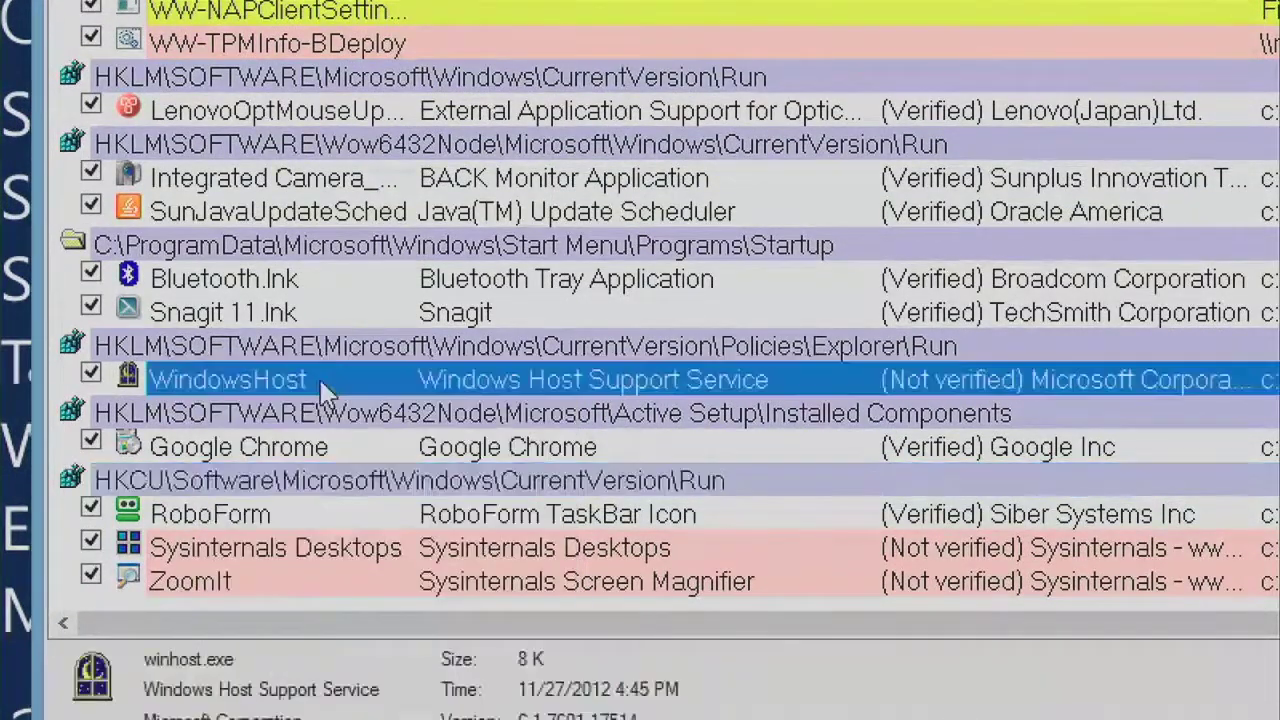
# Uncheck the WindowsHost autostart entry, then advance the slideshow to 'Alternate Profiles and Offline Scanning'
pyautogui.press('space')
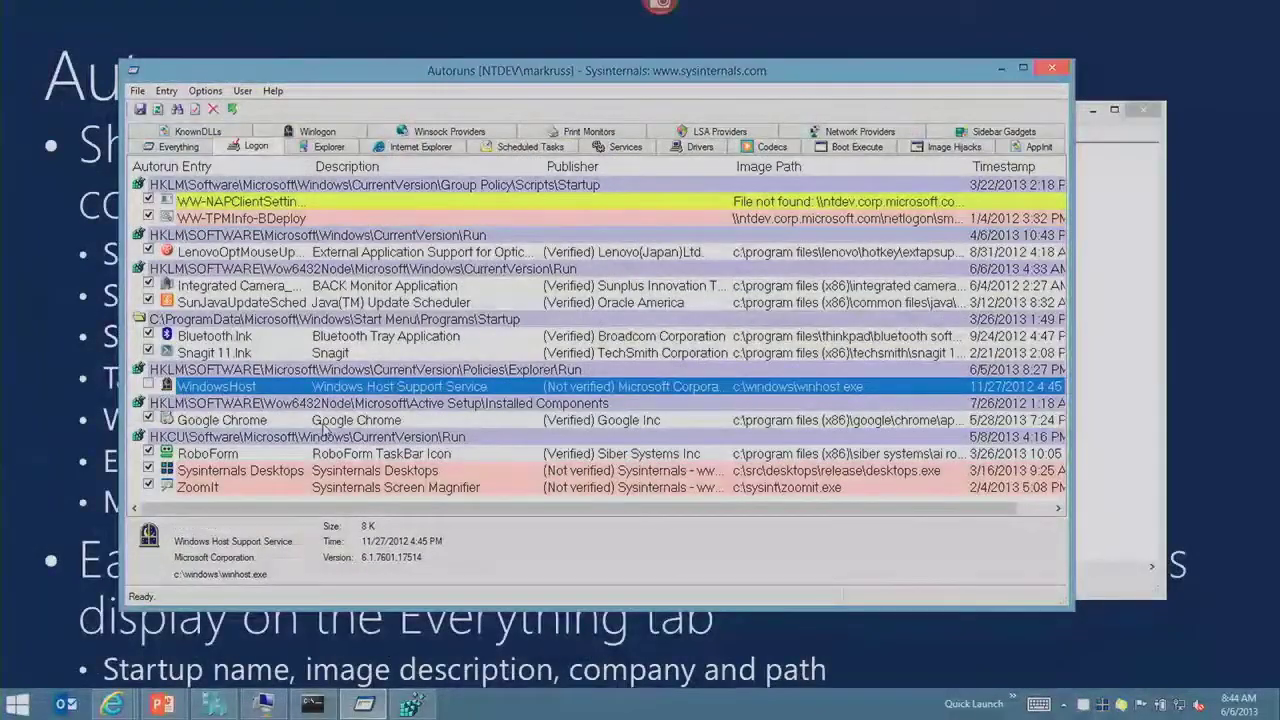
pyautogui.hotkey('alt', 'Tab')
pyautogui.press('Right')
pyautogui.press('Right')
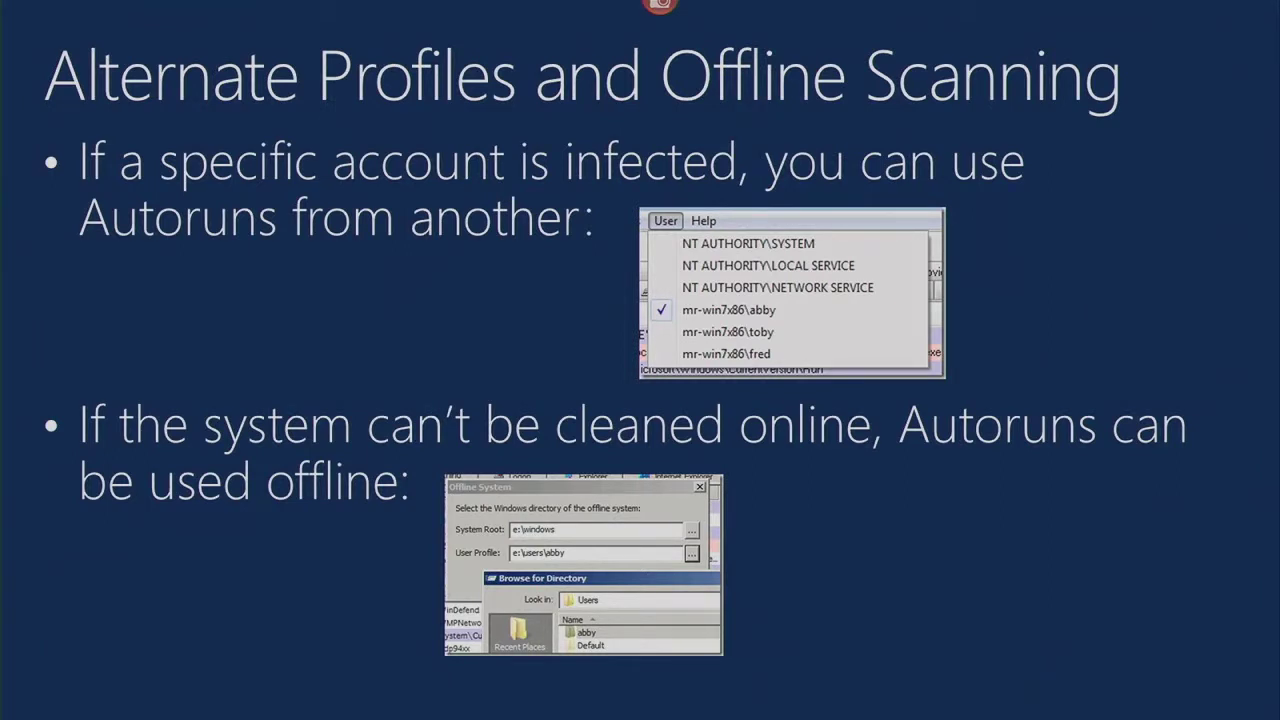
# Move the slideshow forward to the 'New Features' slide on Autoruns
pyautogui.press('pagedown')
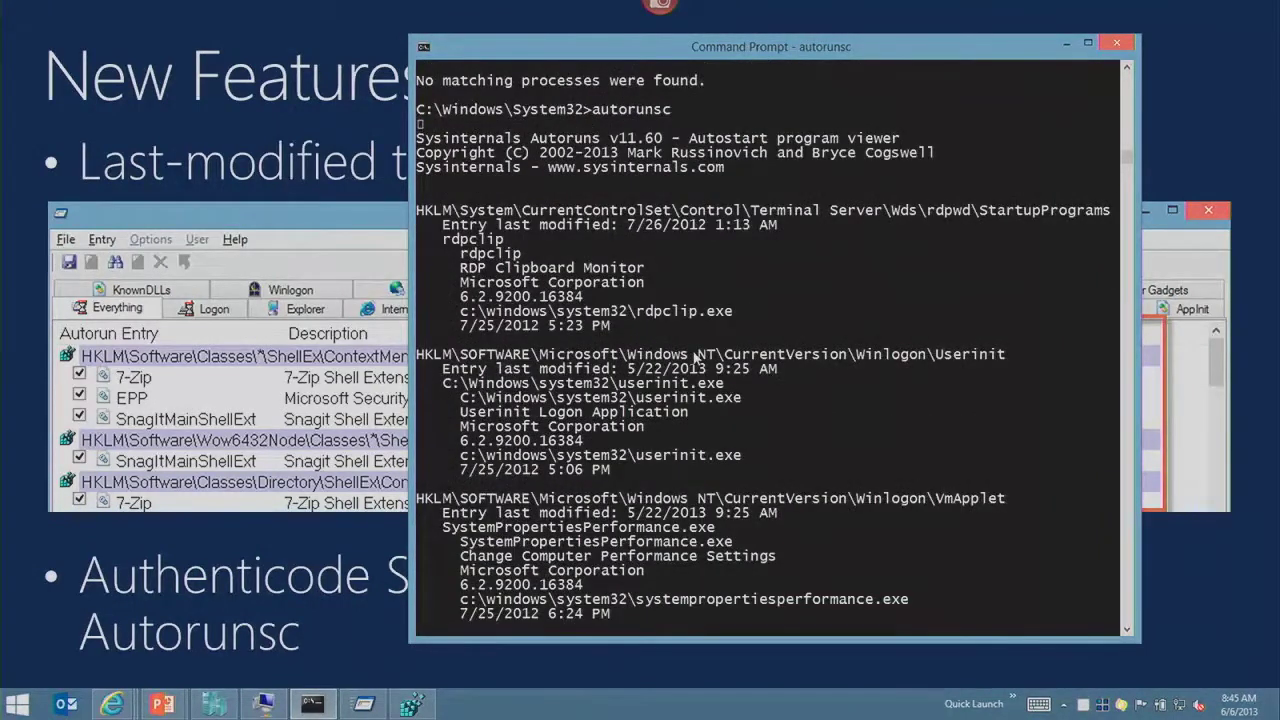
# Abort the autorunsc listing with Ctrl+C to get back to the System32 prompt
pyautogui.hotkey('ctrl', 'c')
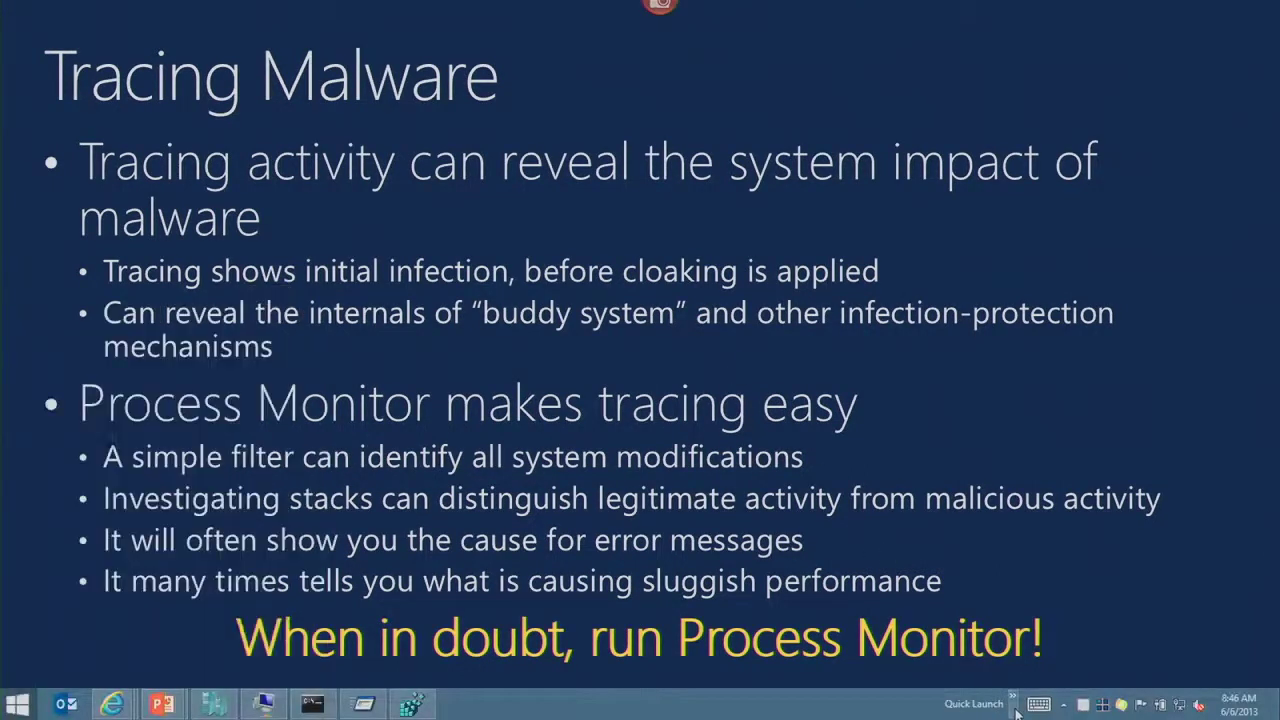
# Launch Process Monitor from the Quick Launch menu and approve the UAC prompt
pyautogui.click(1015, 706)
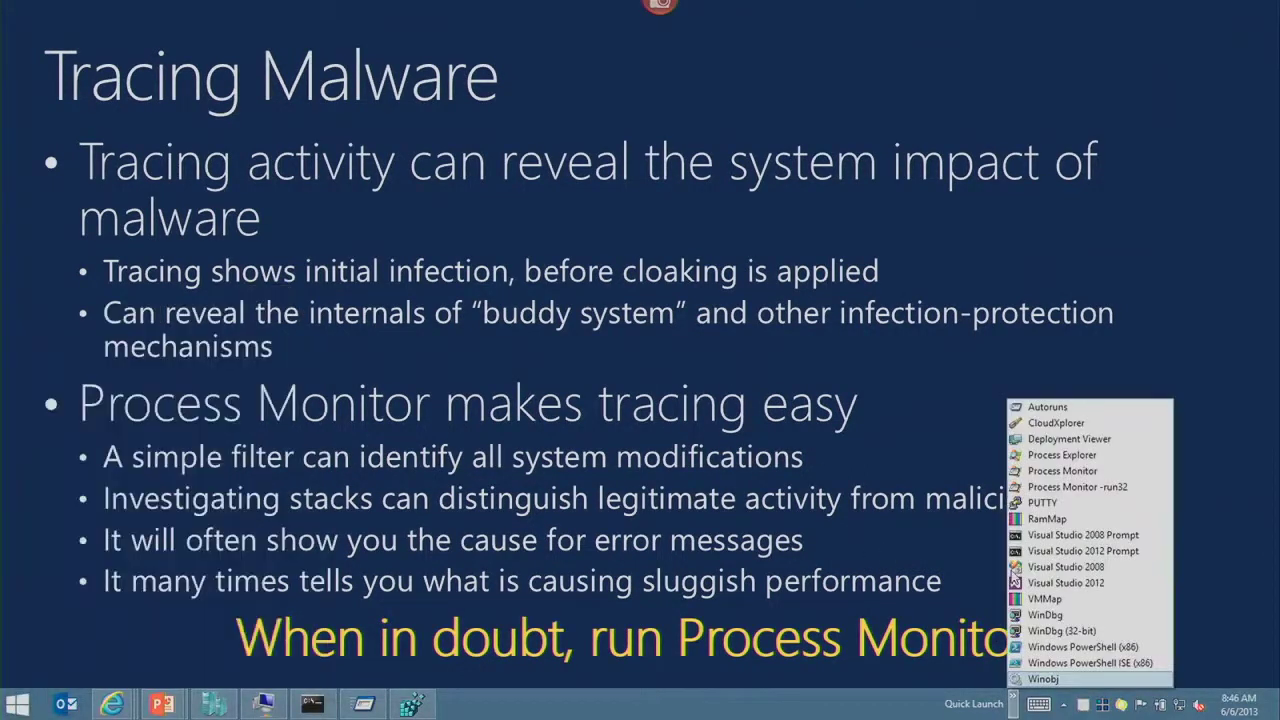
pyautogui.click(1114, 469)
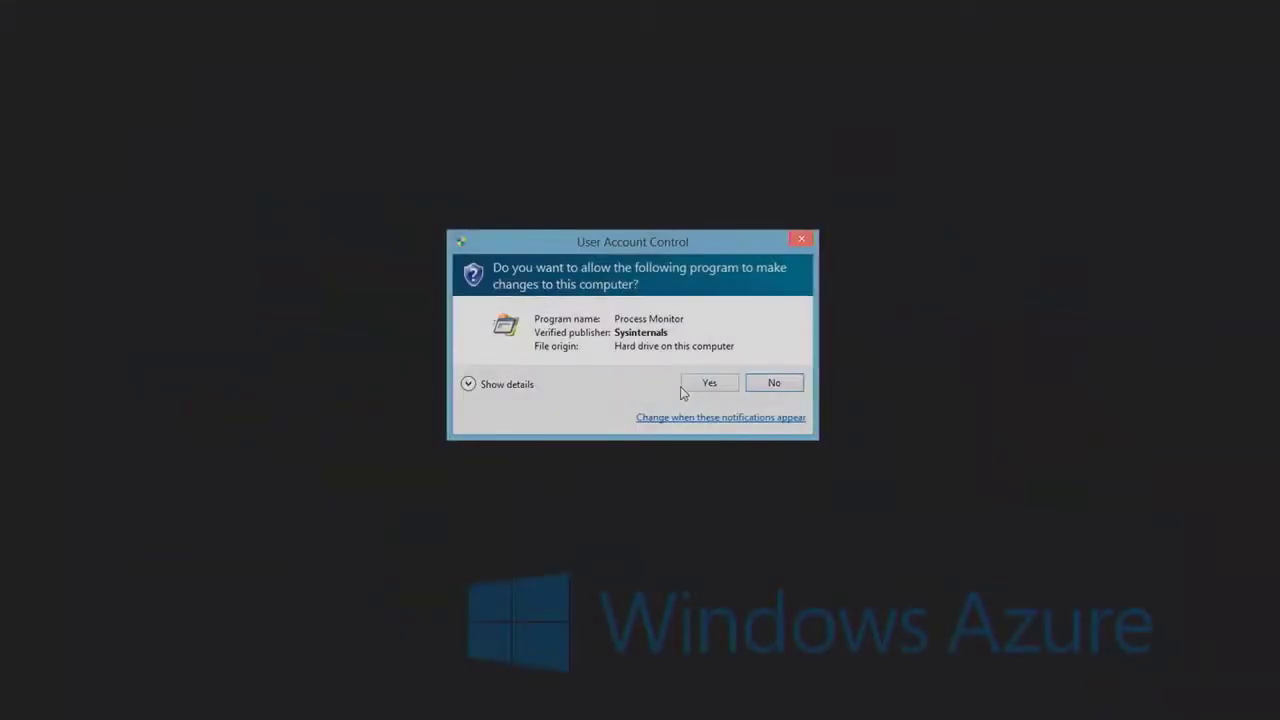
pyautogui.click(710, 384)
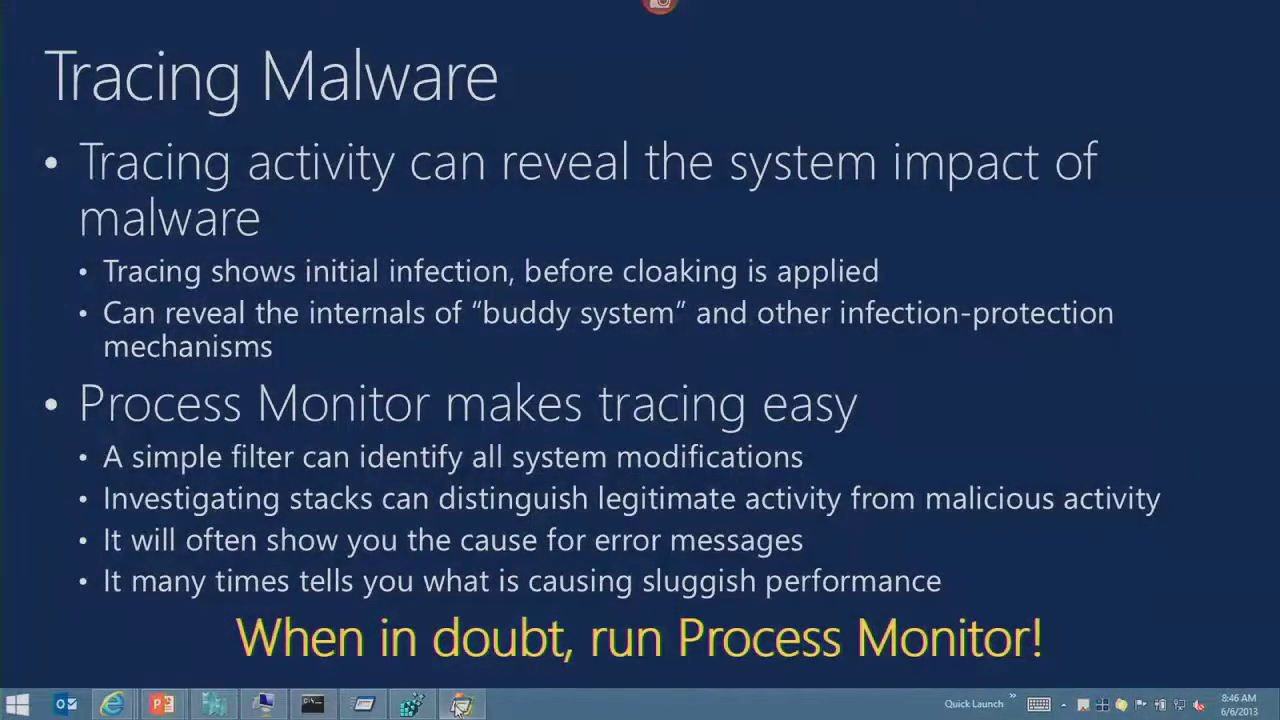
pyautogui.moveTo(476, 704)
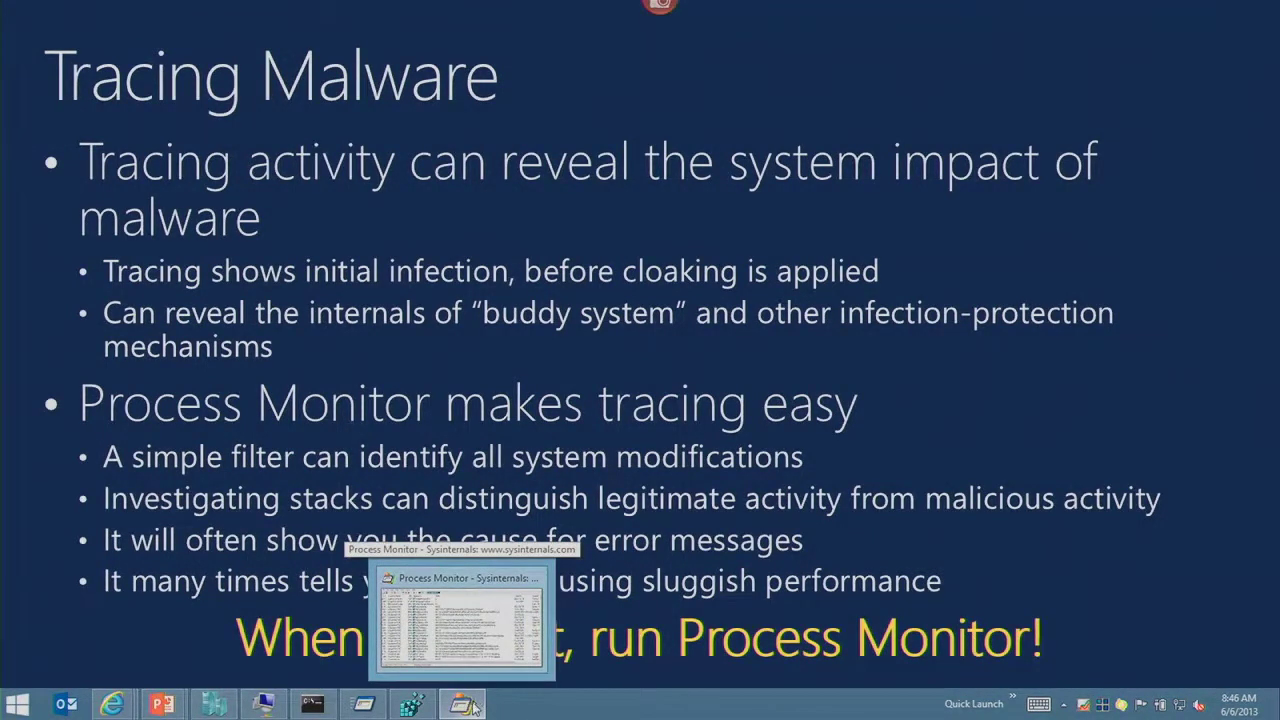
# Review Explorer.EXE registry events on ModernMix, Decor8 and HKCU keys, then return to the slides
pyautogui.click(476, 706)
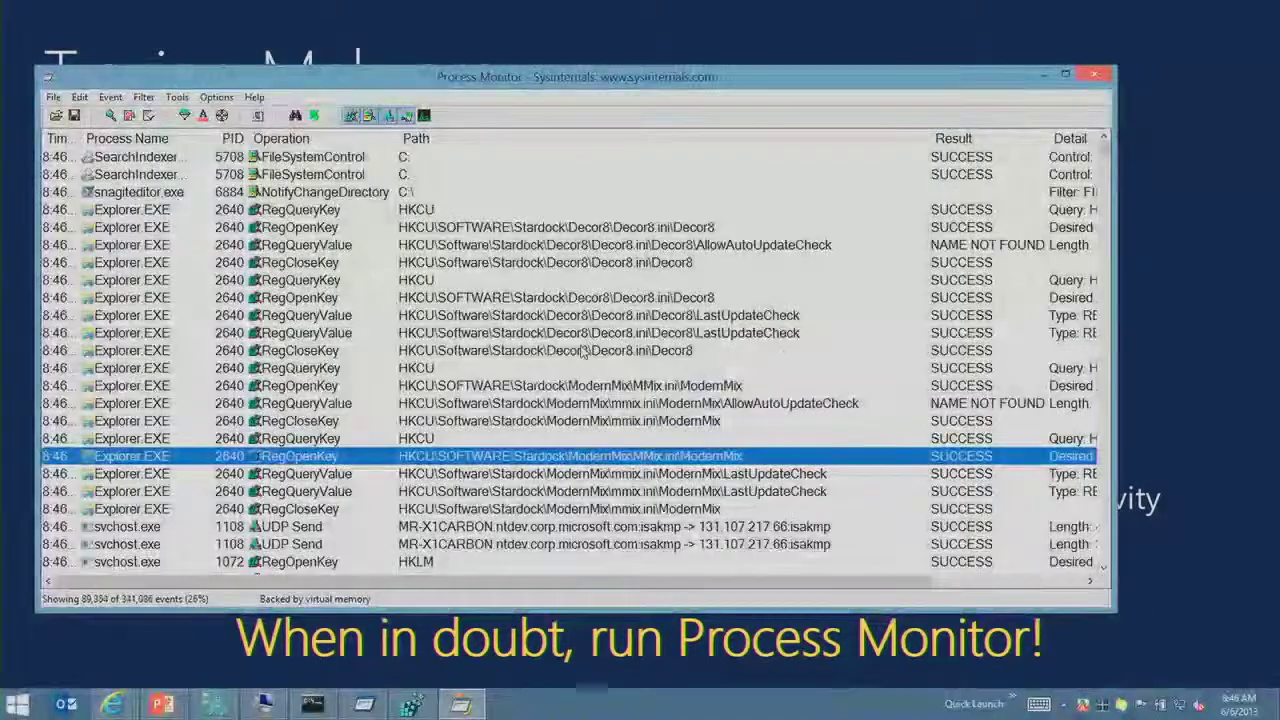
pyautogui.click(300, 341)
pyautogui.click(420, 403)
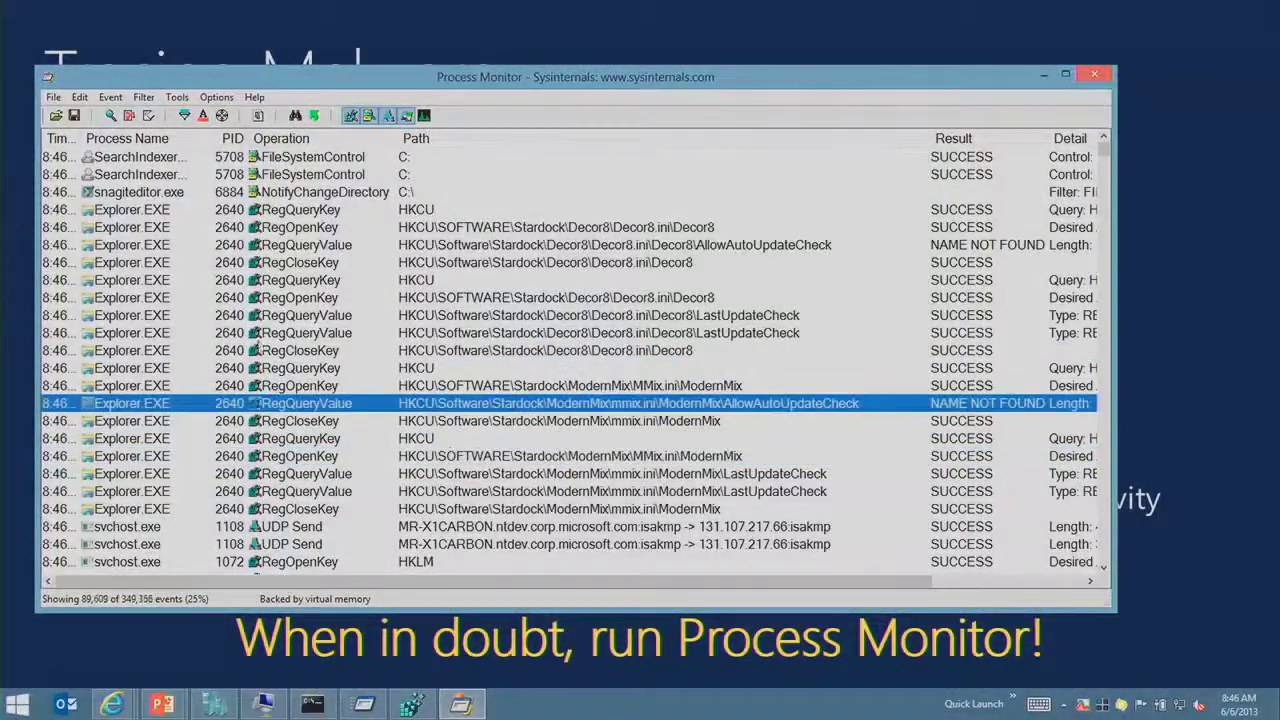
pyautogui.click(135, 262)
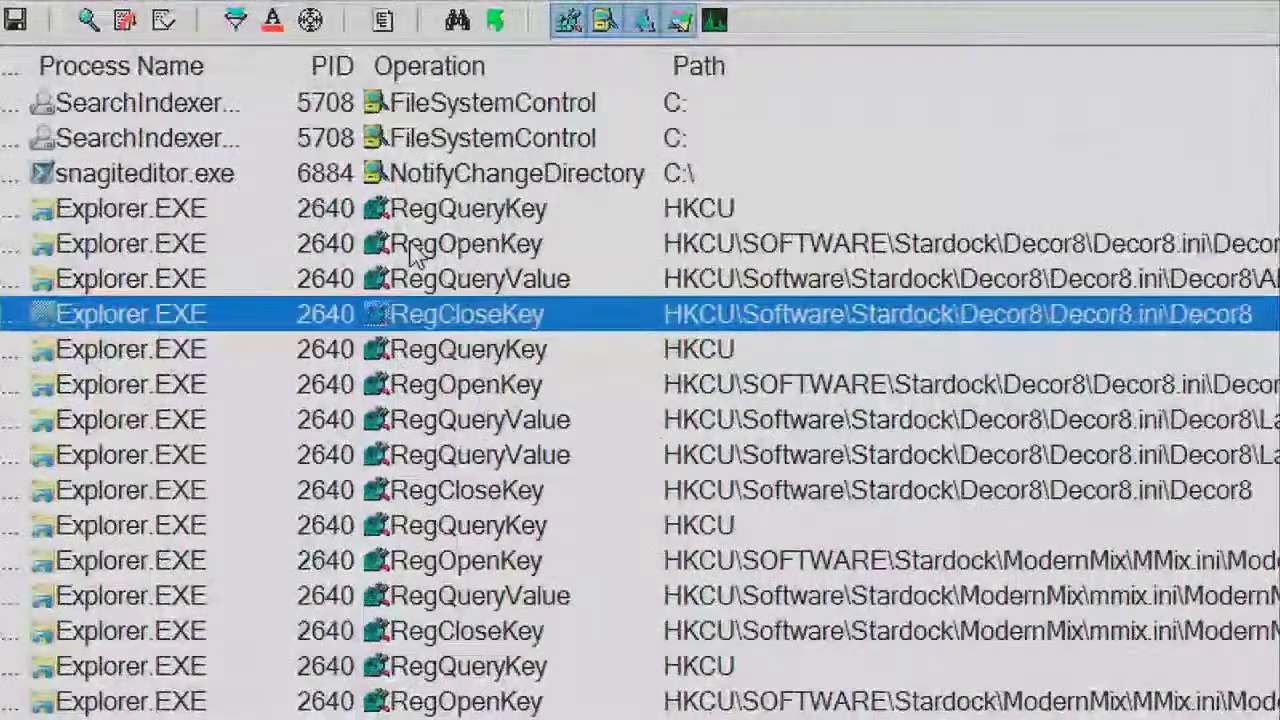
pyautogui.click(504, 215)
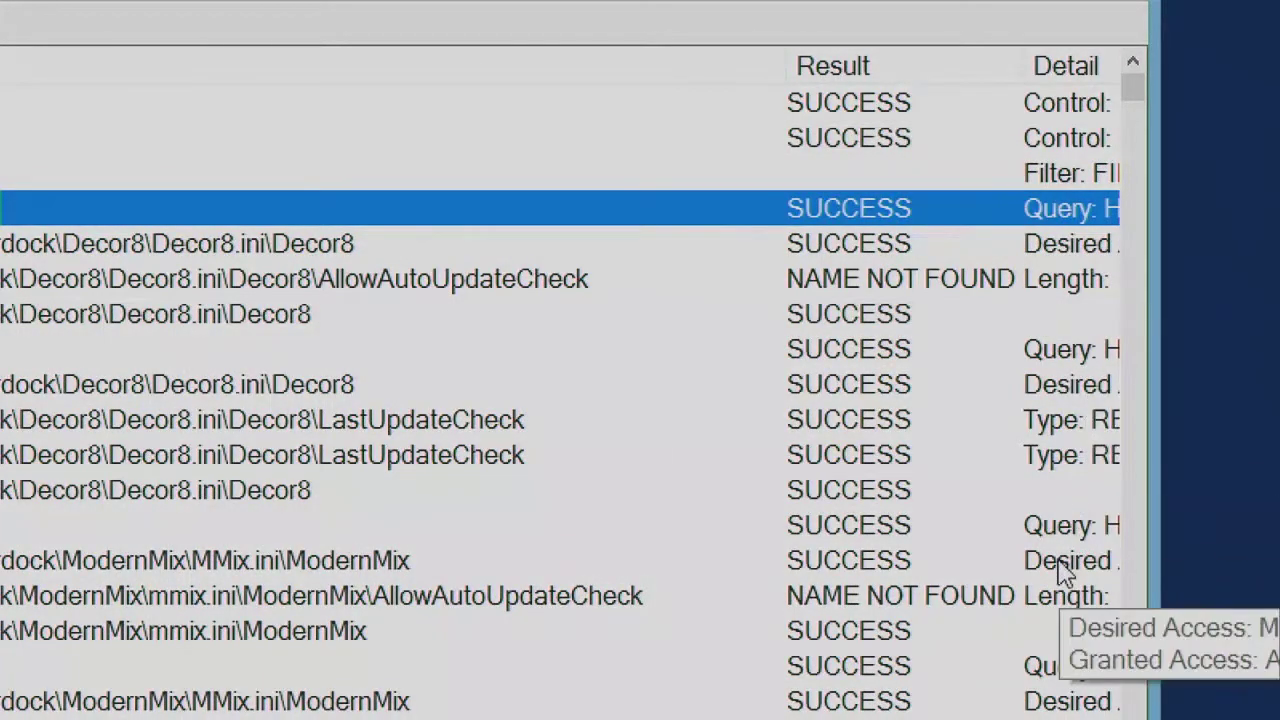
pyautogui.click(225, 530)
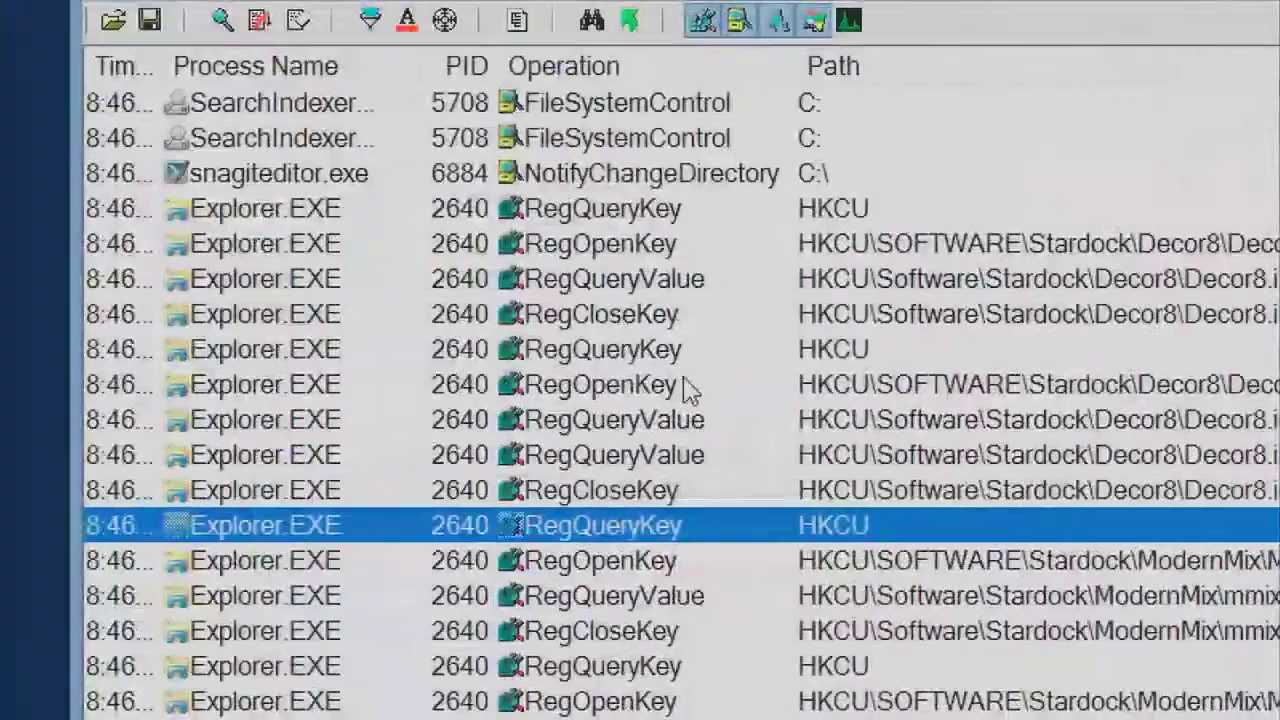
pyautogui.click(682, 384)
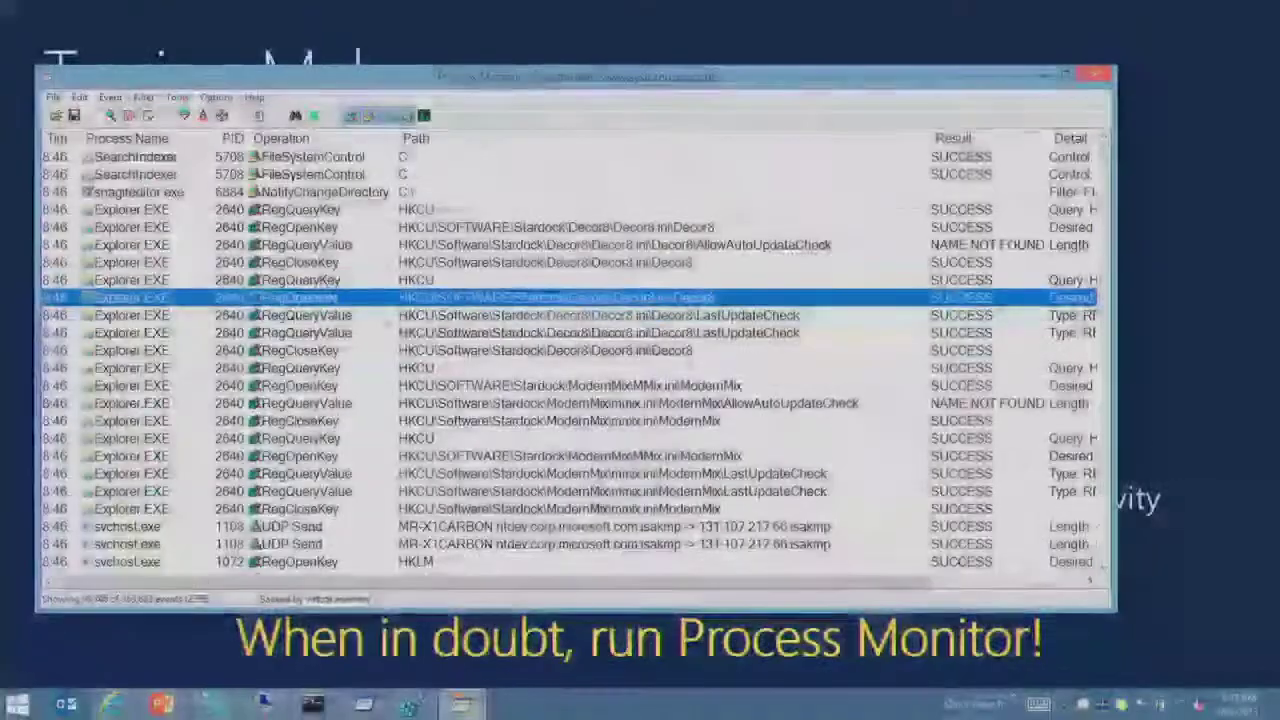
pyautogui.press('Up')
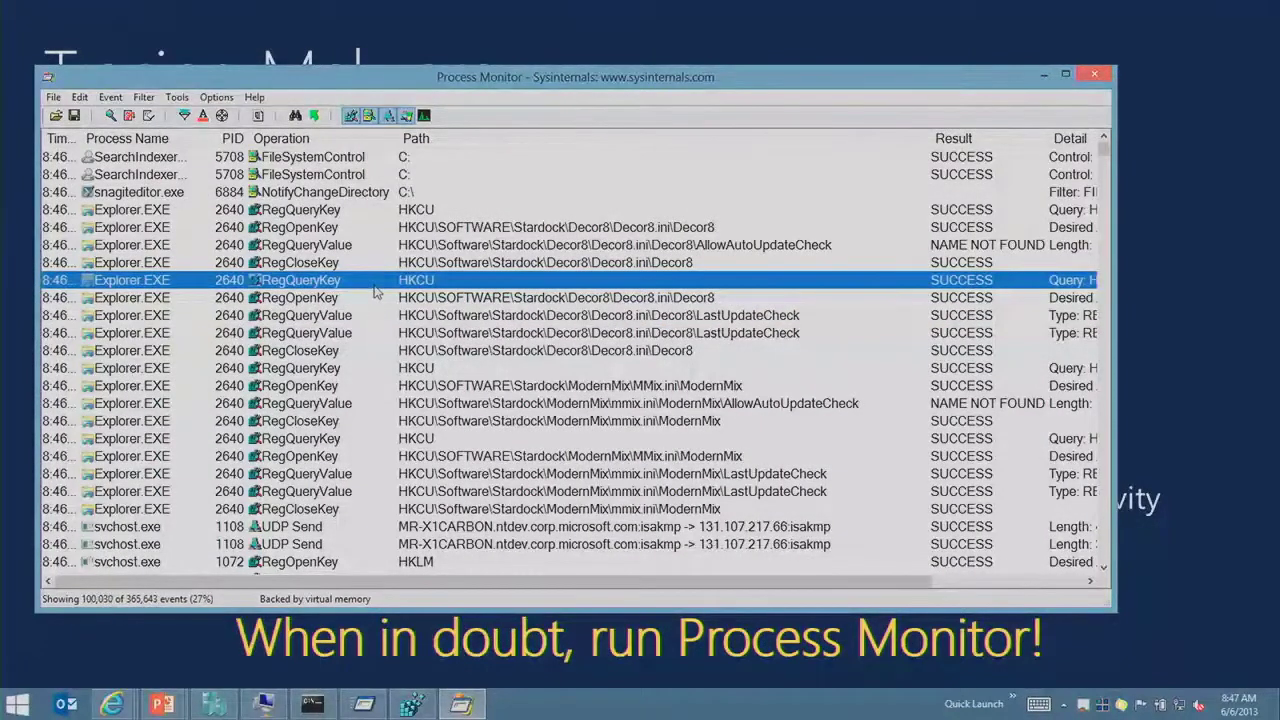
pyautogui.hotkey('alt', 'Tab')
pyautogui.hotkey('alt', 'Tab')
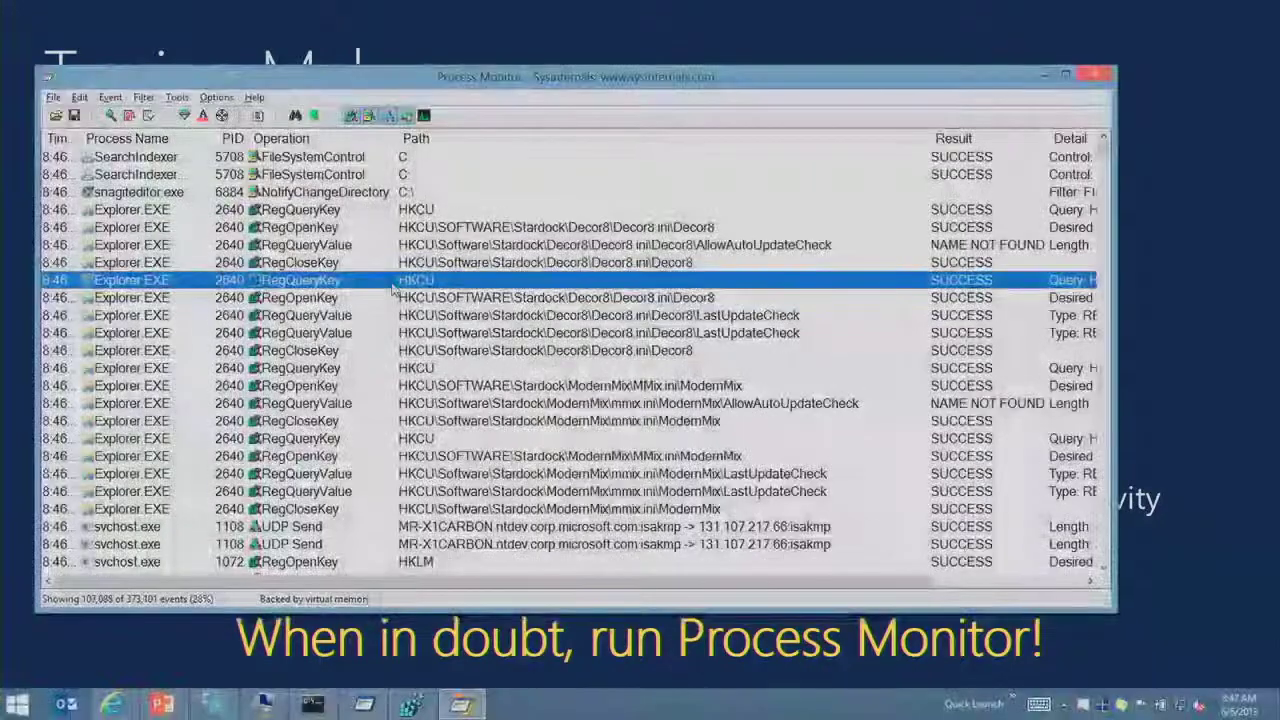